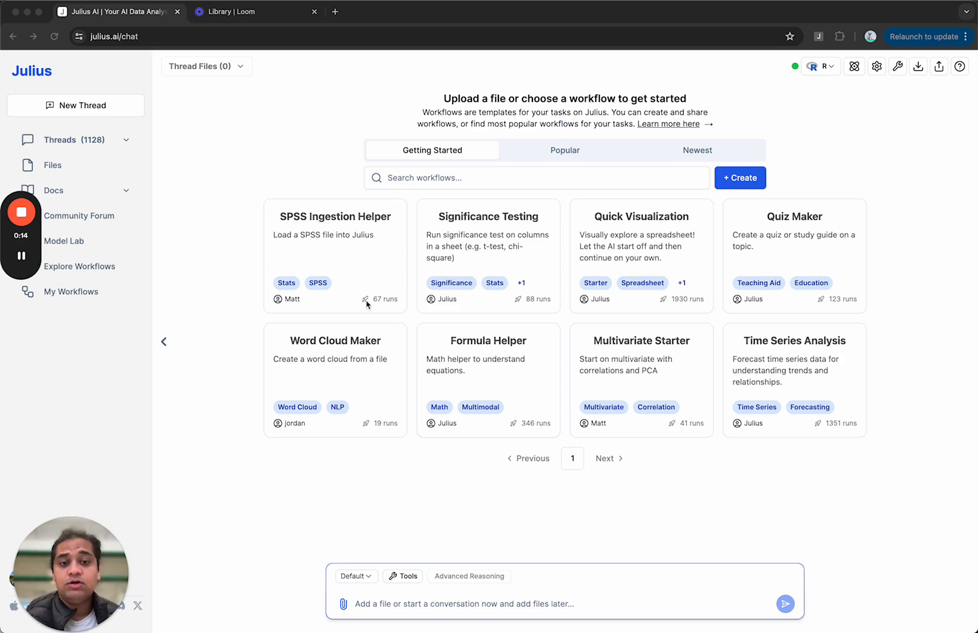
Browse the popular and newest workflow templates, and open Descriptive Statistics with its full list of steps
click(566, 150)
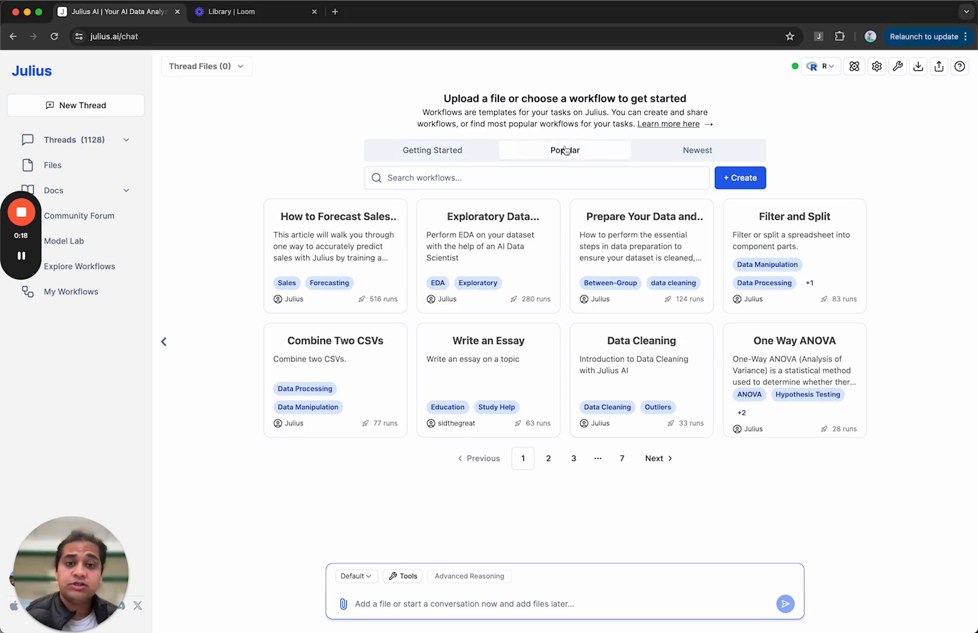
click(683, 155)
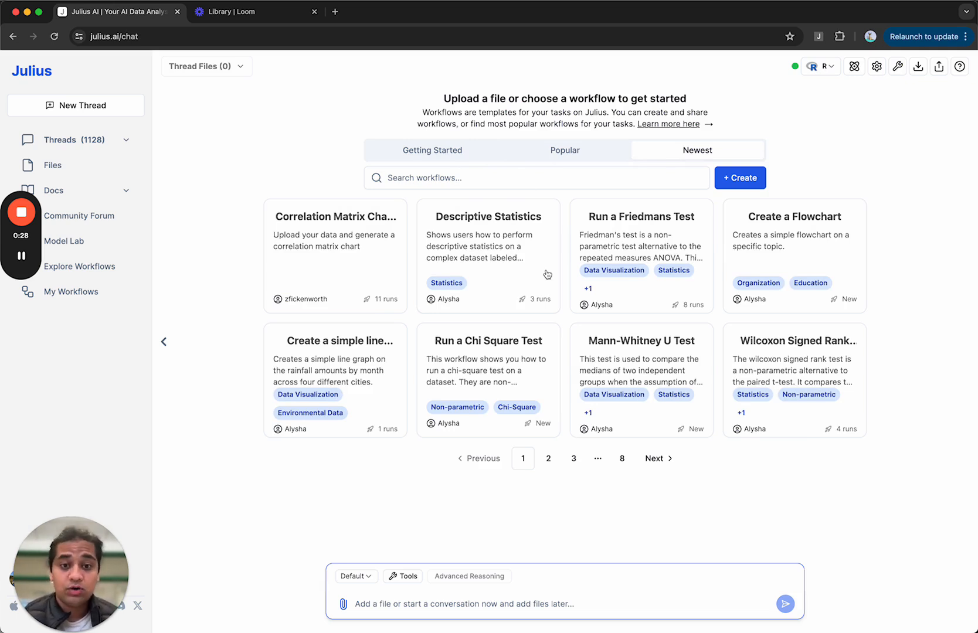
click(515, 260)
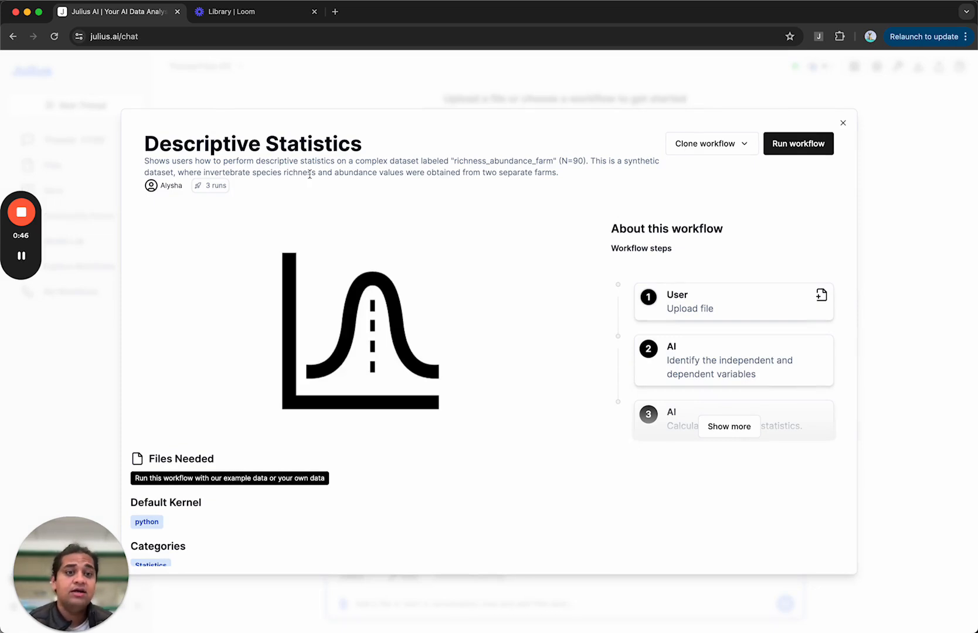
click(739, 425)
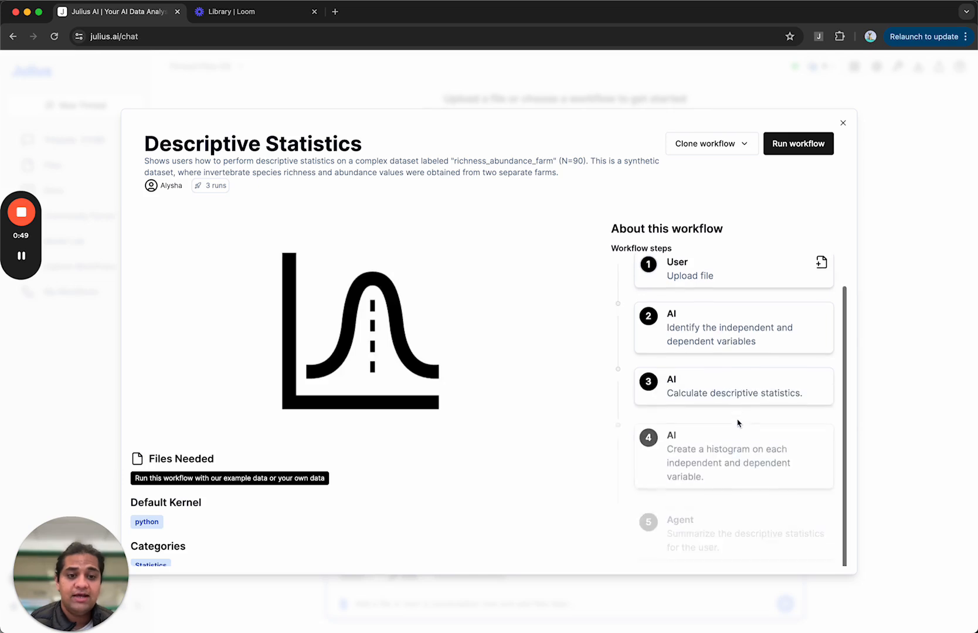
Run the Descriptive Statistics workflow on the default richness_abundance file and review the generated results
click(729, 152)
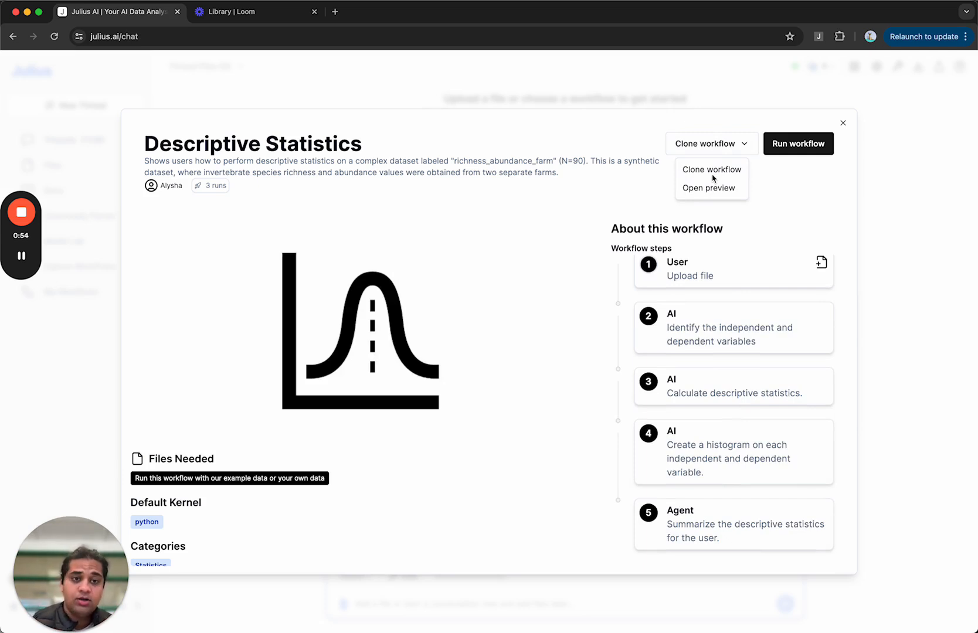
click(712, 148)
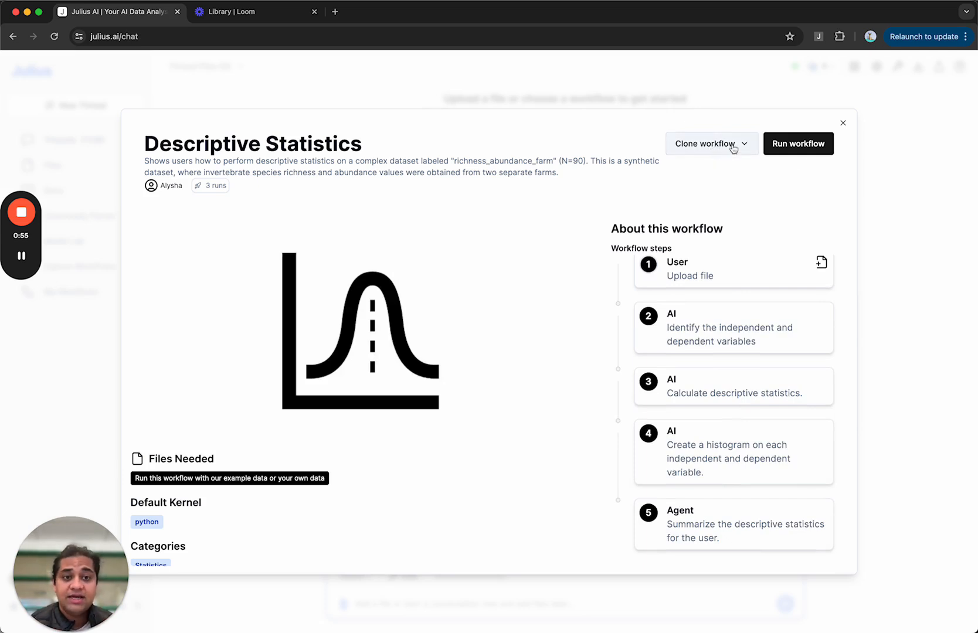
click(813, 145)
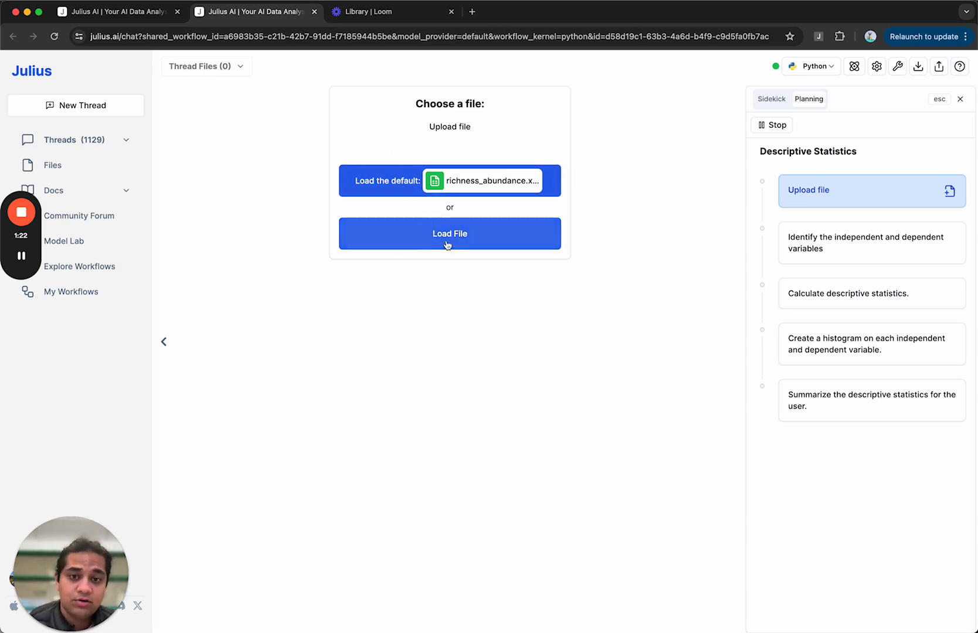
click(394, 183)
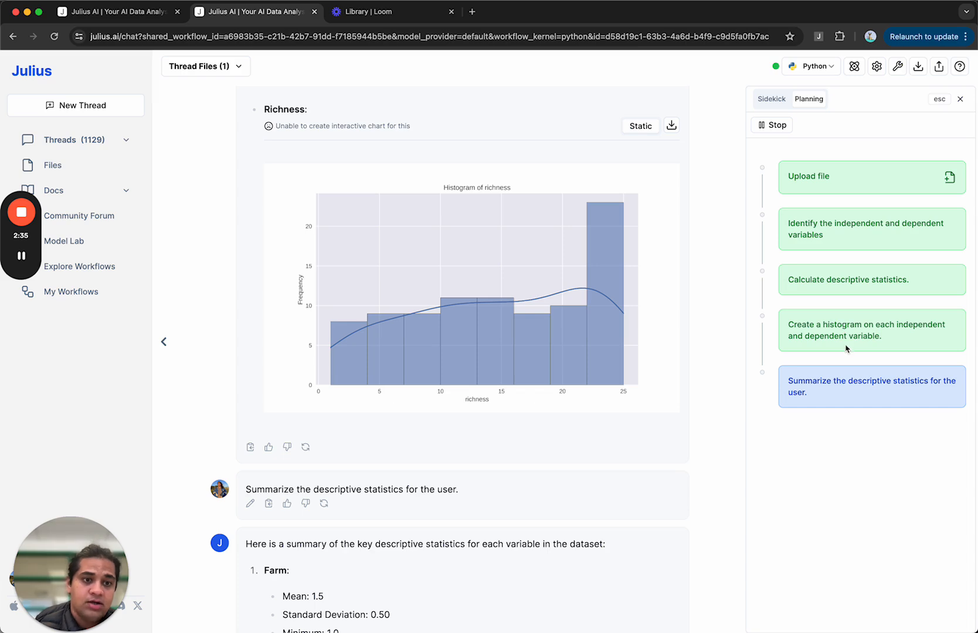
scroll(570, 505, down, 7)
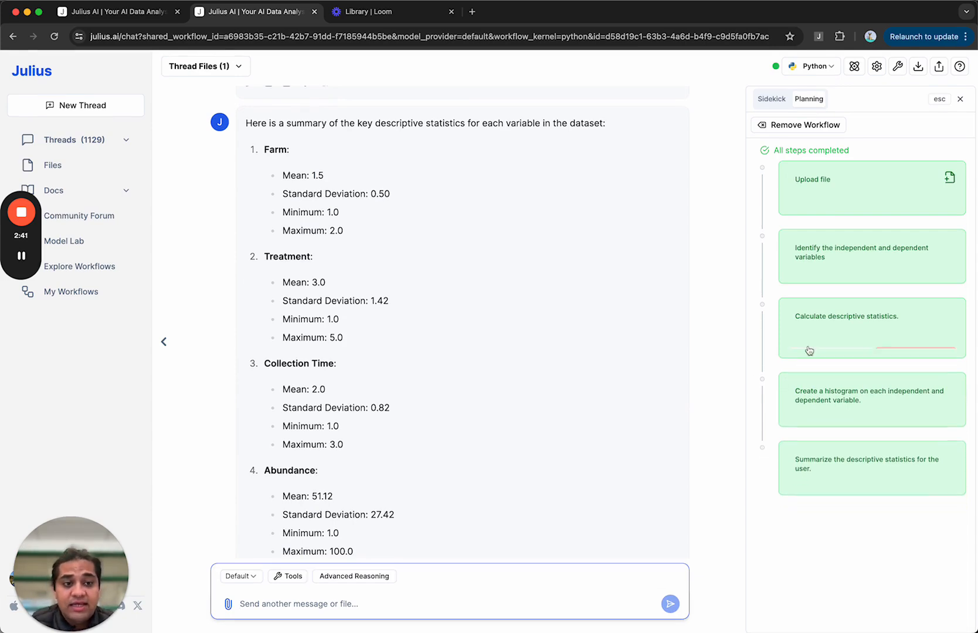
scroll(498, 515, down, 5)
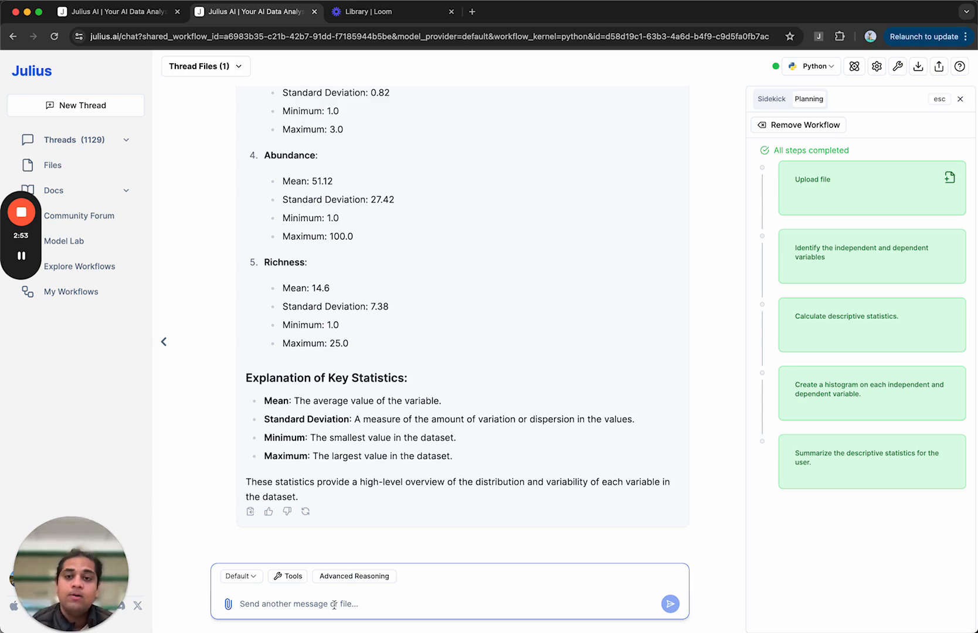
scroll(361, 243, up, 10)
scroll(360, 243, up, 15)
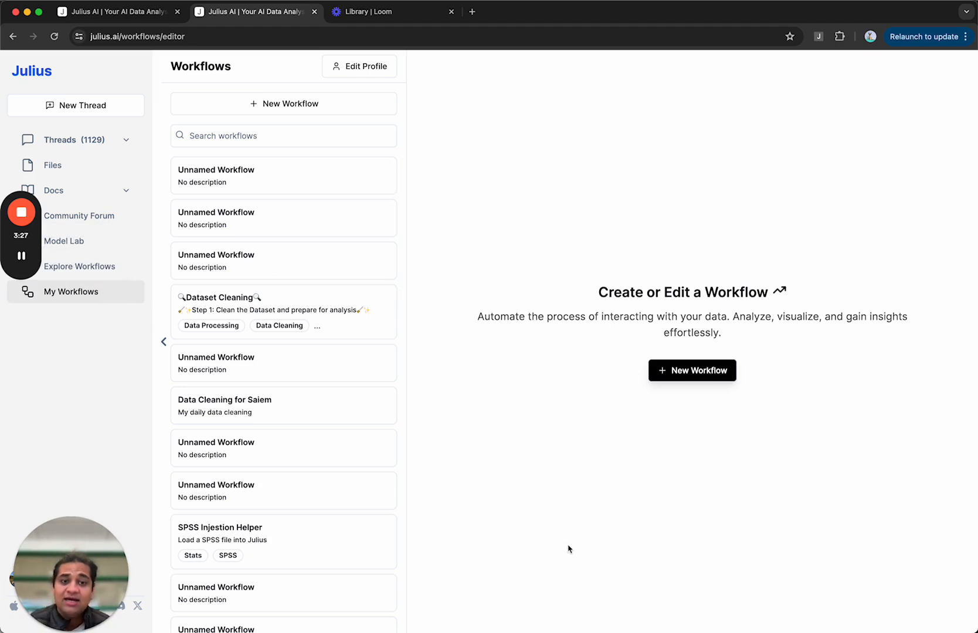
Create a new blank workflow, and clone the Quick Visualization workflow from the explore page into the editor
click(704, 378)
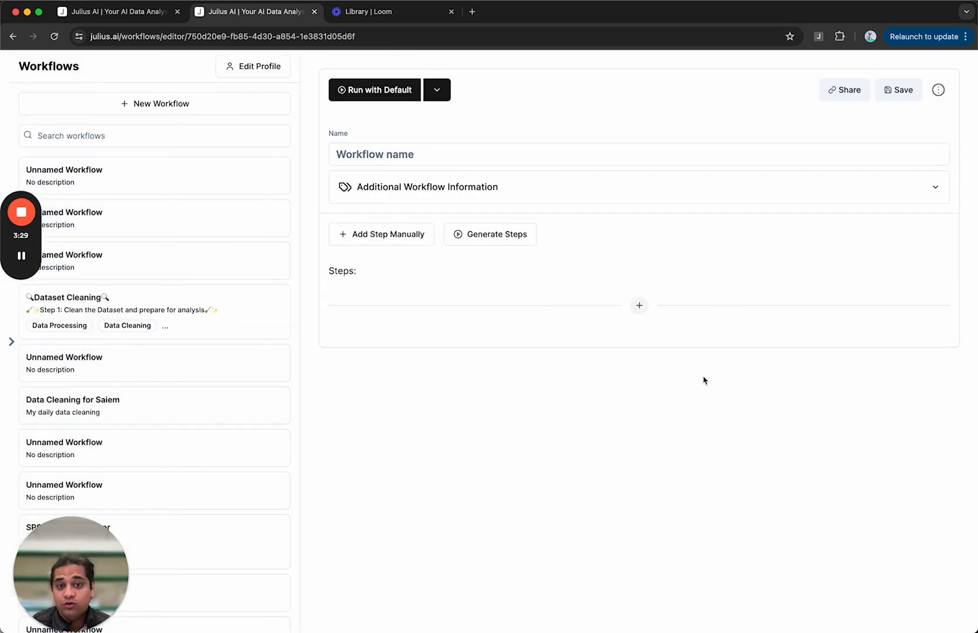
click(11, 341)
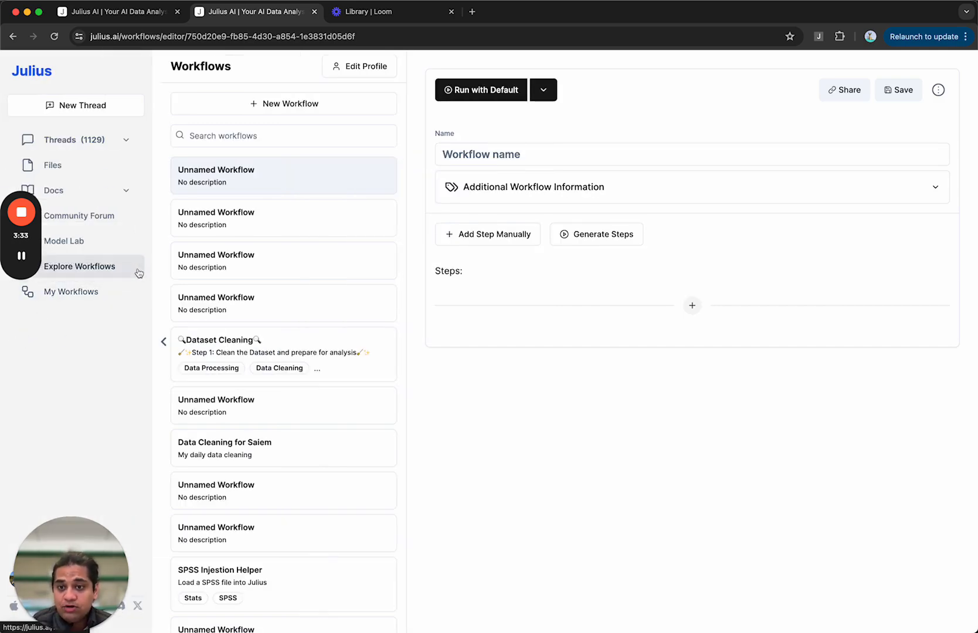
click(138, 267)
click(256, 342)
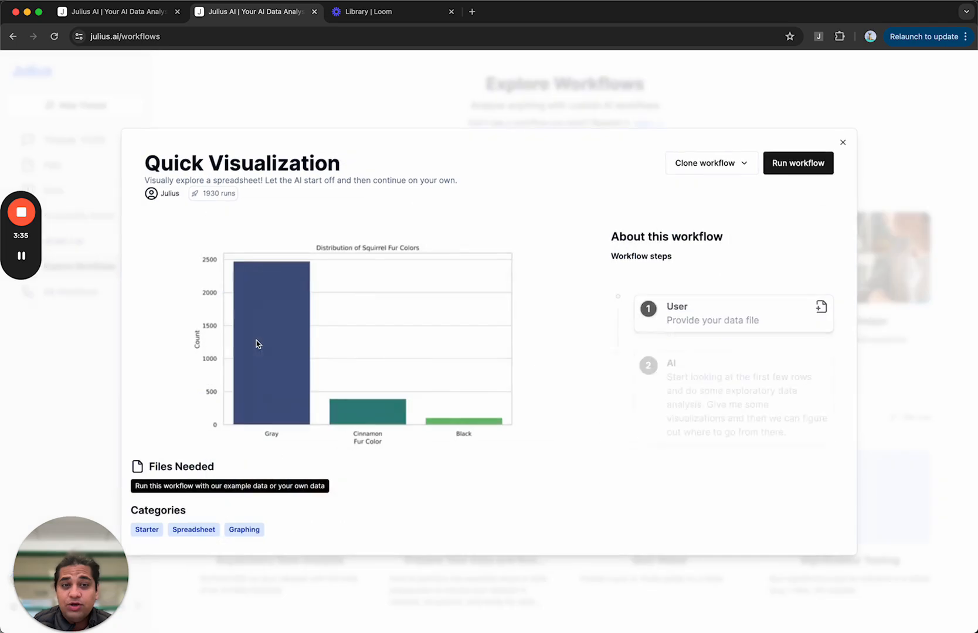
click(695, 174)
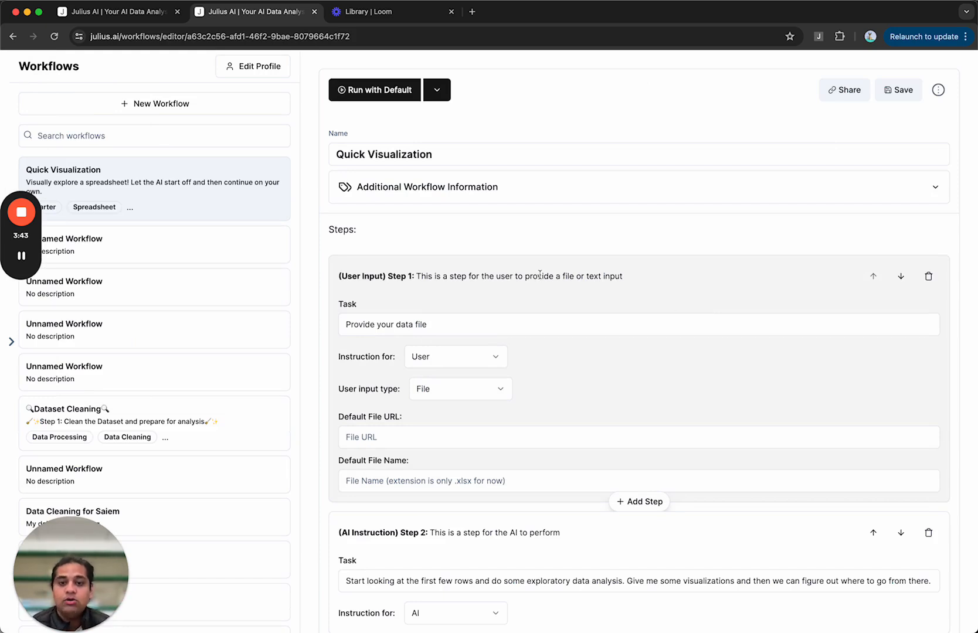
scroll(540, 275, down, 2)
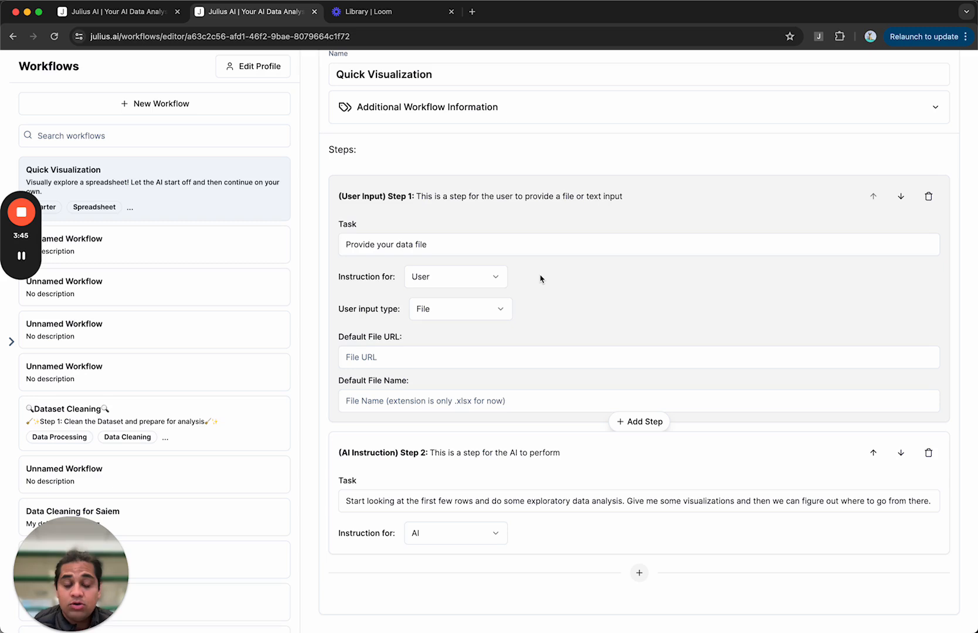
scroll(540, 278, up, 2)
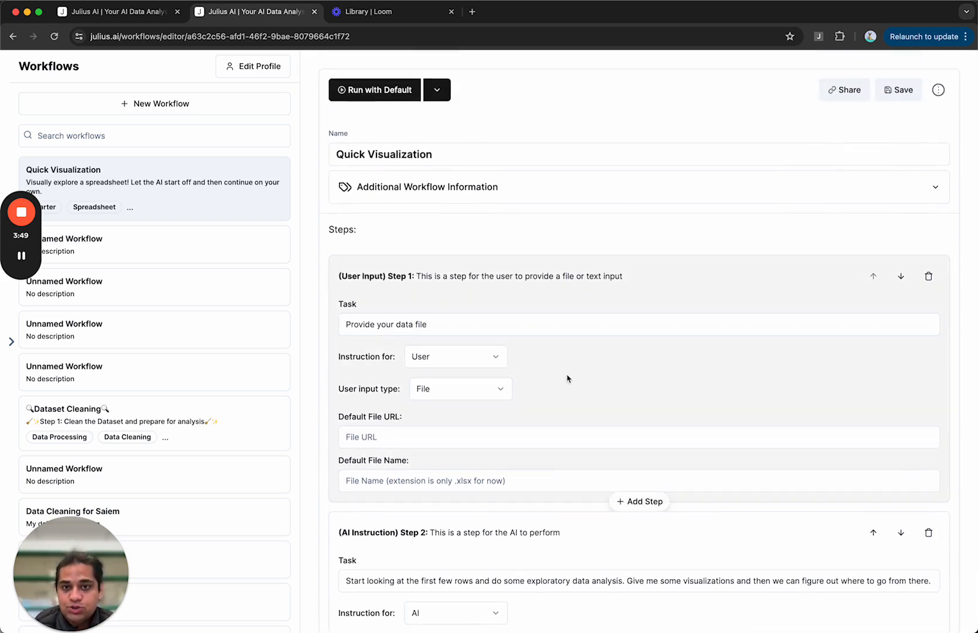
Try the Text user input type on step 1 of Quick Visualization, and set it back to File
scroll(564, 375, down, 2)
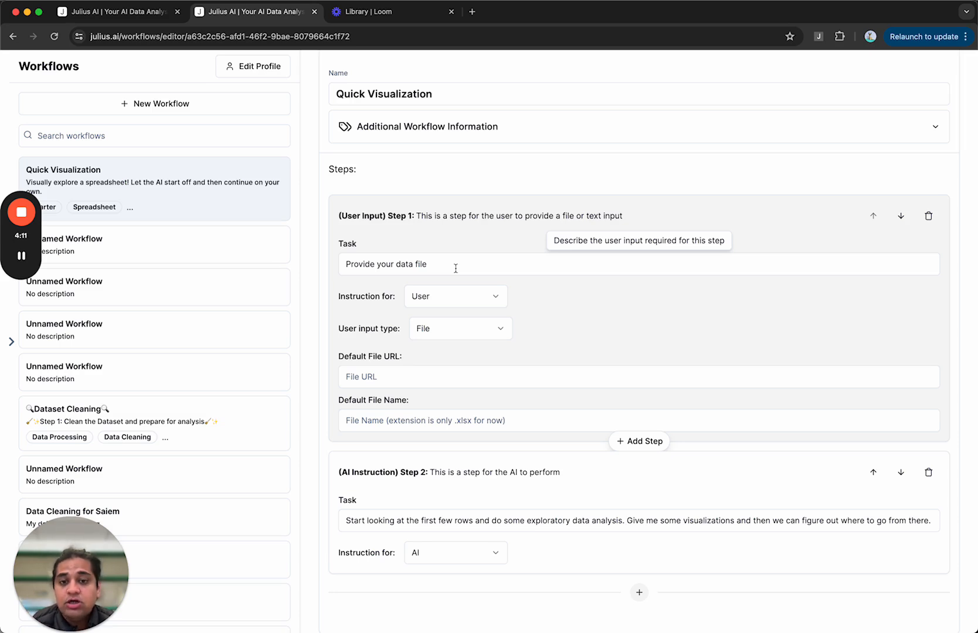
click(468, 522)
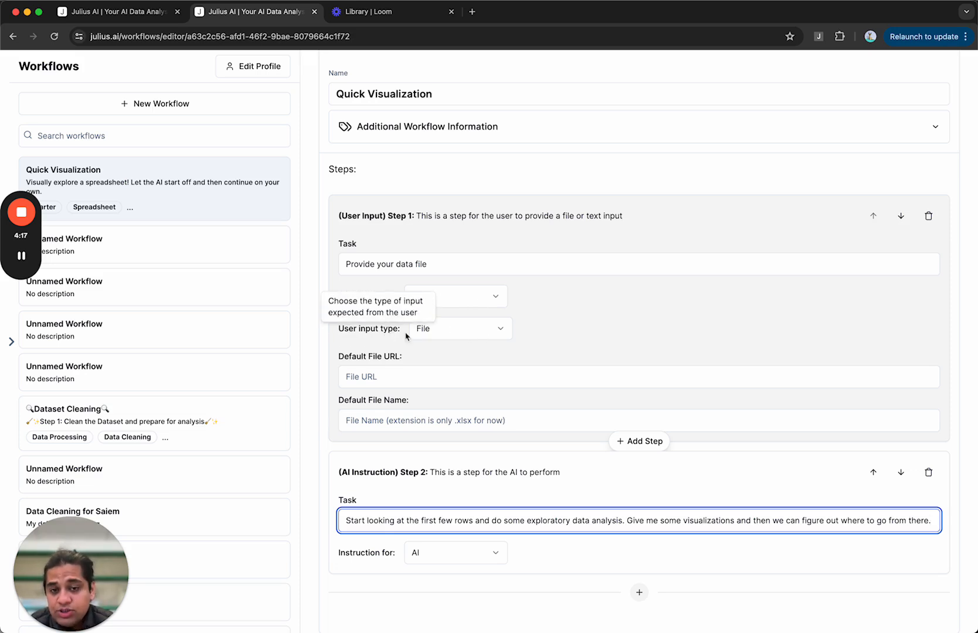
click(475, 336)
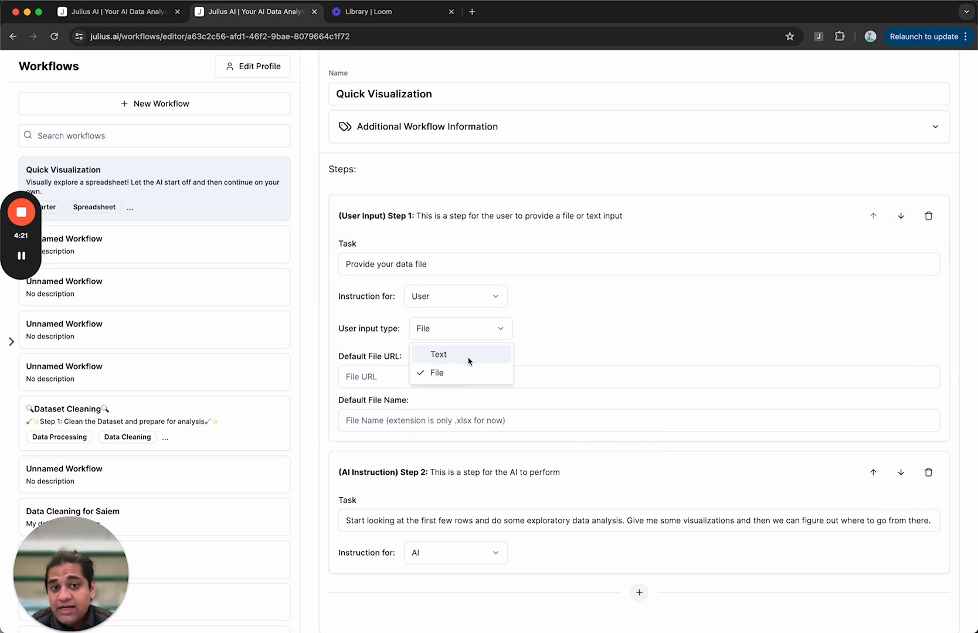
click(466, 359)
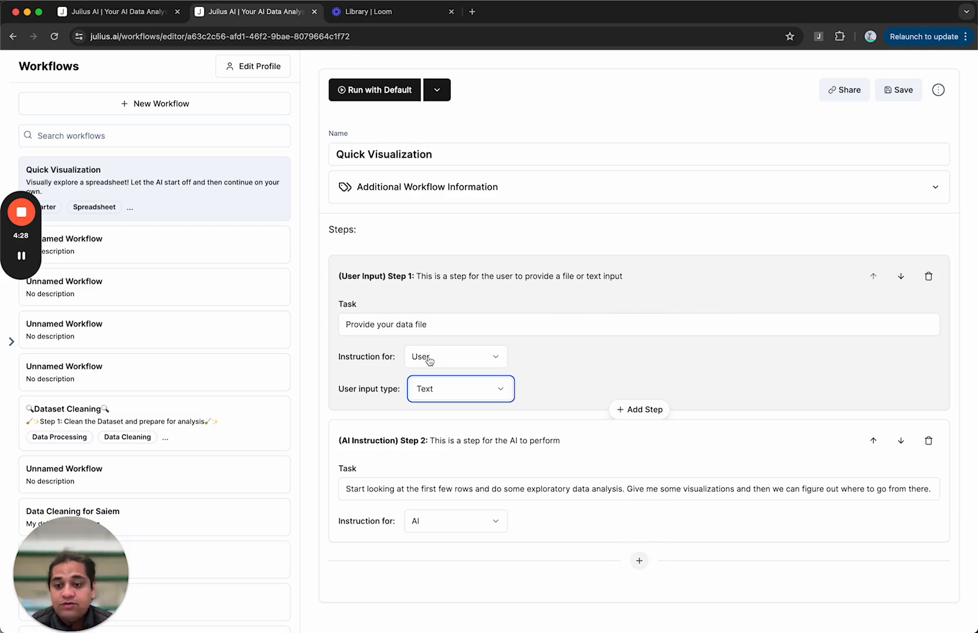
click(437, 392)
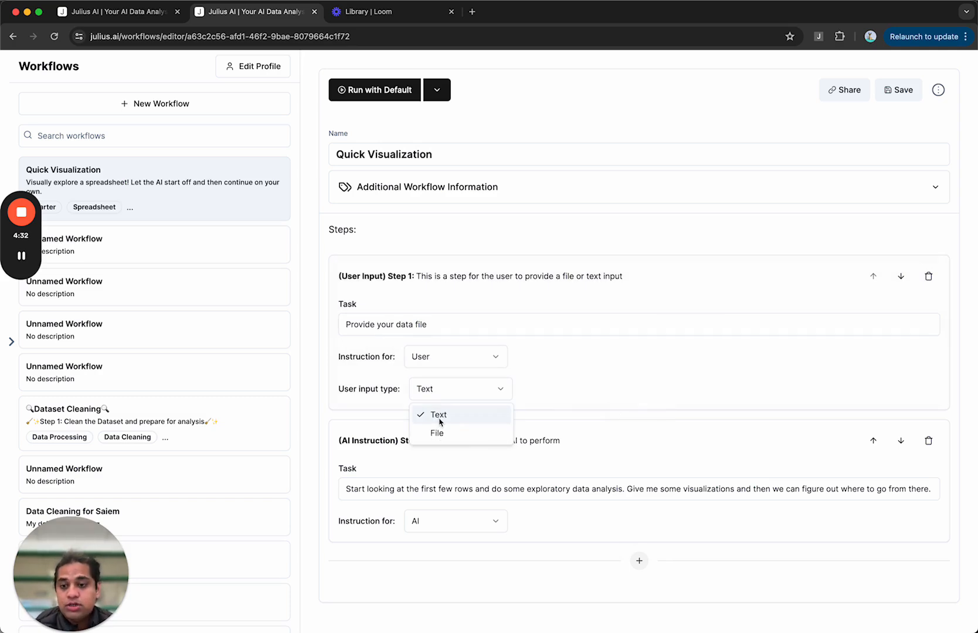
click(437, 433)
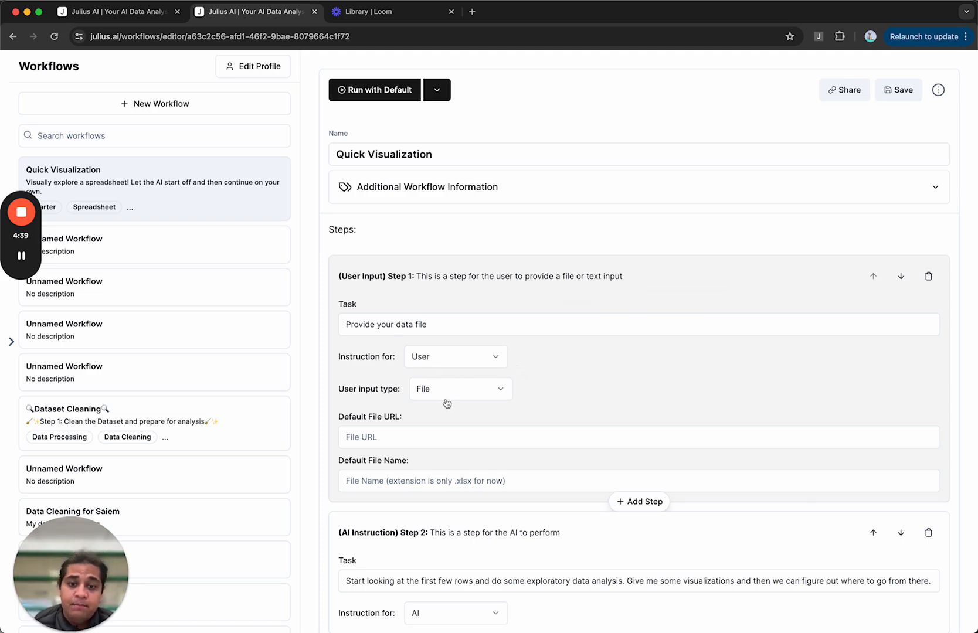
Add a step after step 1 with the task "What kind of visualization do you want?" and direct its instruction to User
click(623, 502)
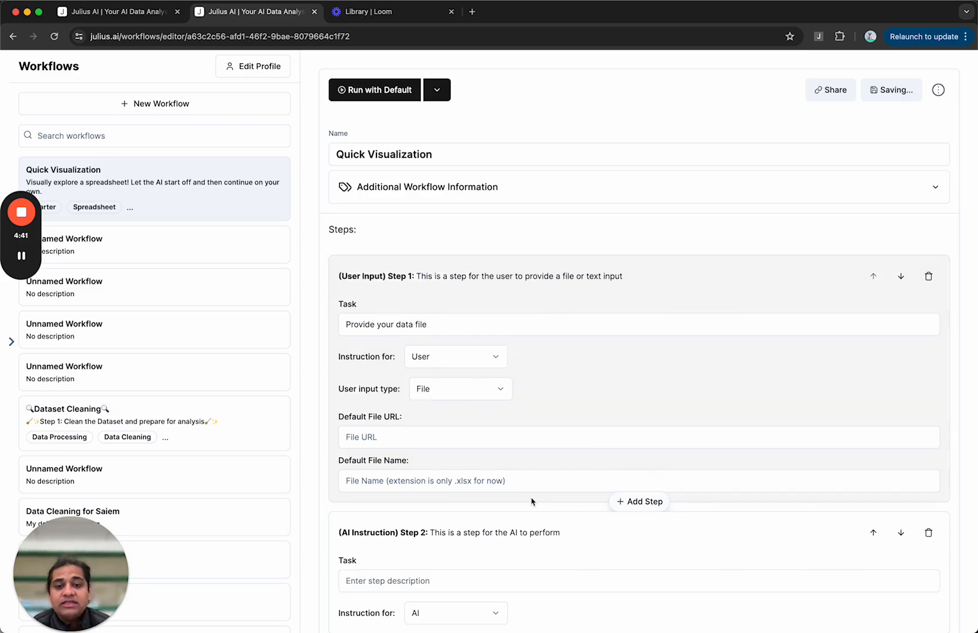
scroll(532, 502, down, 2)
click(500, 483)
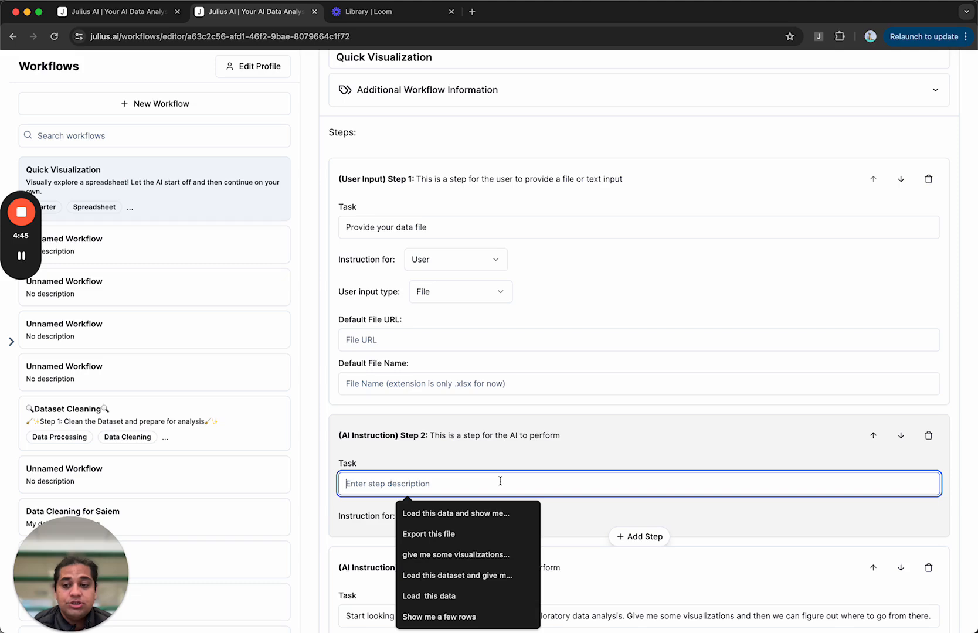
click(422, 492)
text(What kind of visualization )
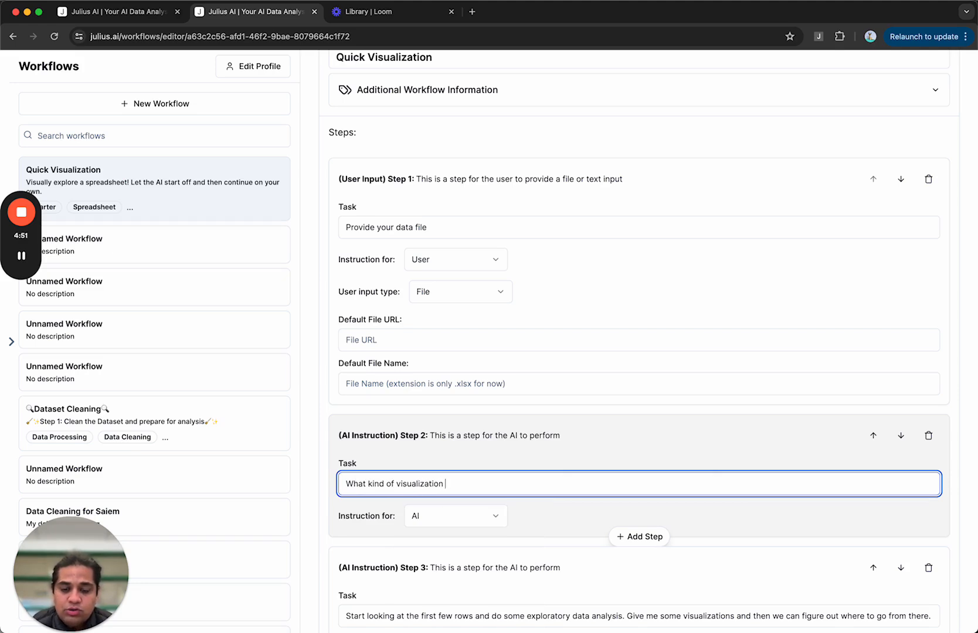
text(do you want?)
click(428, 517)
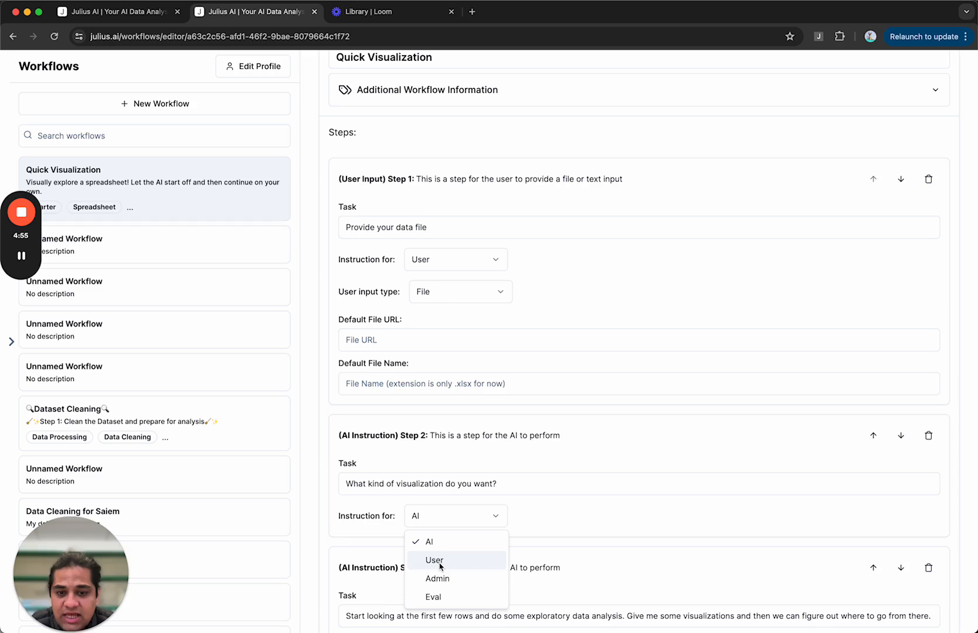
click(440, 563)
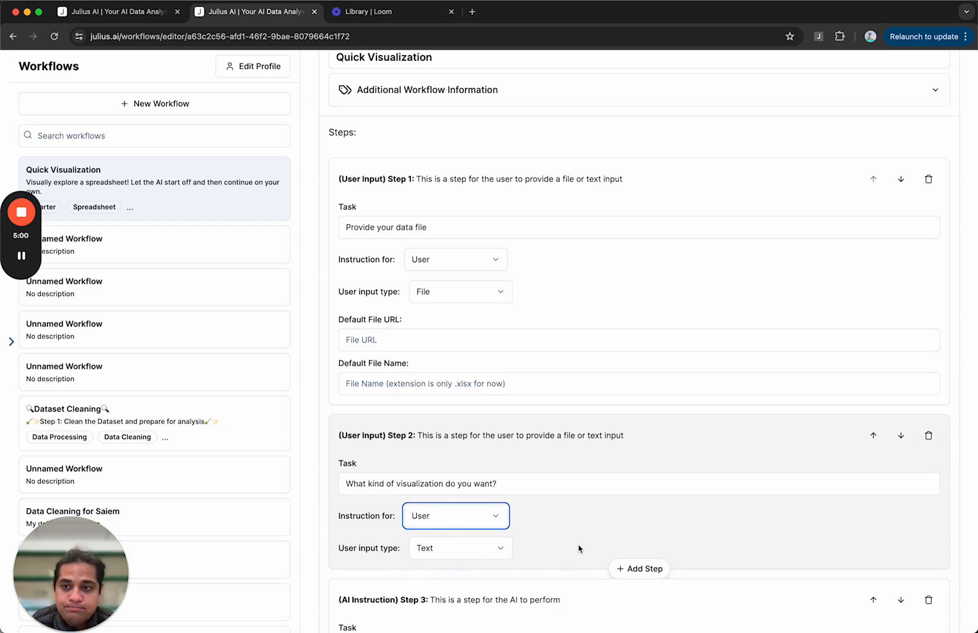
Replace the AI task in step 3 with "Ok load the dataset and then create visualization that the user told you to do"
scroll(579, 549, down, 3)
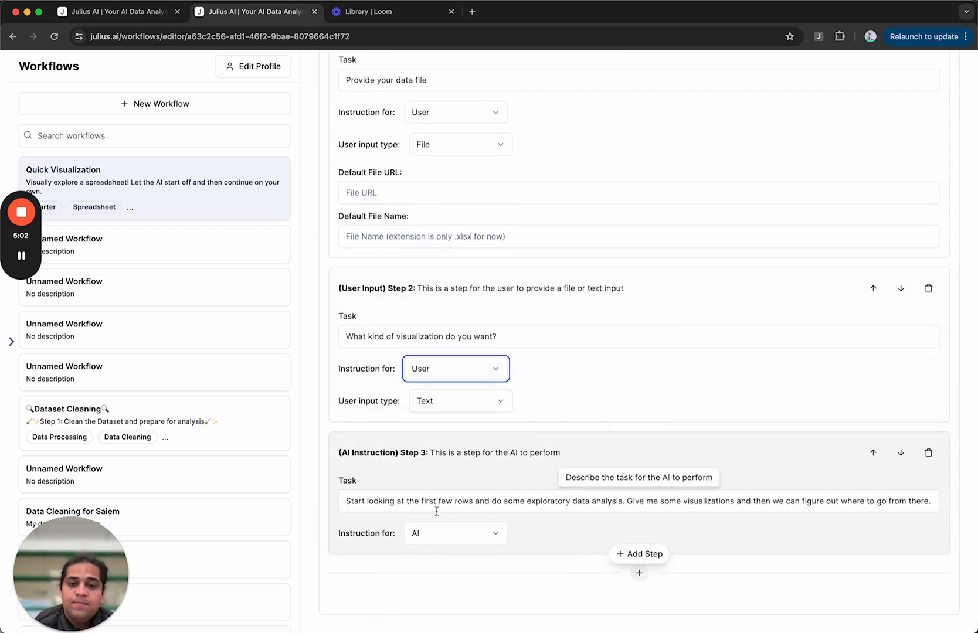
click(426, 502)
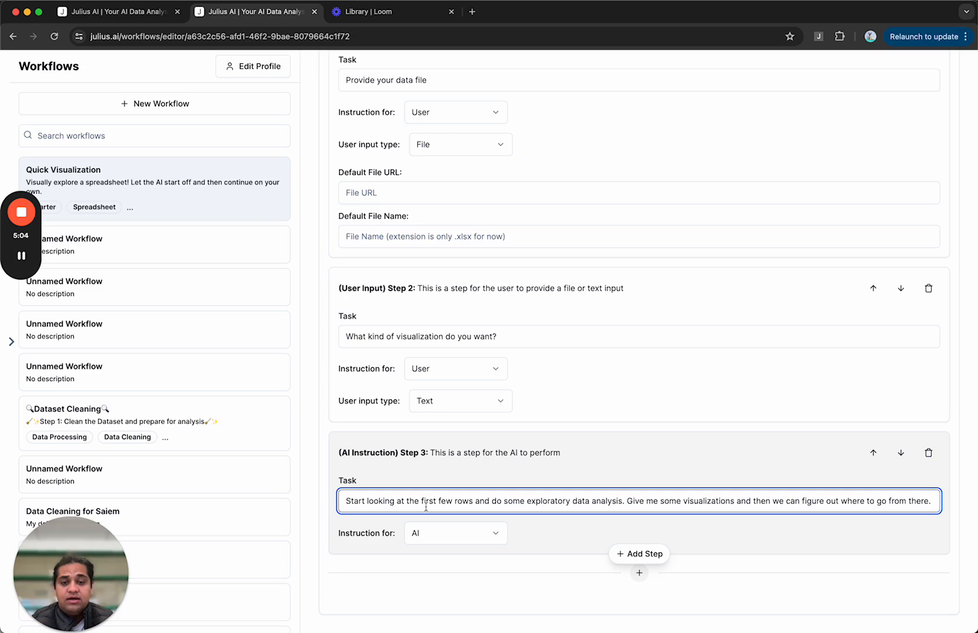
key(super+a)
key(BackSpace)
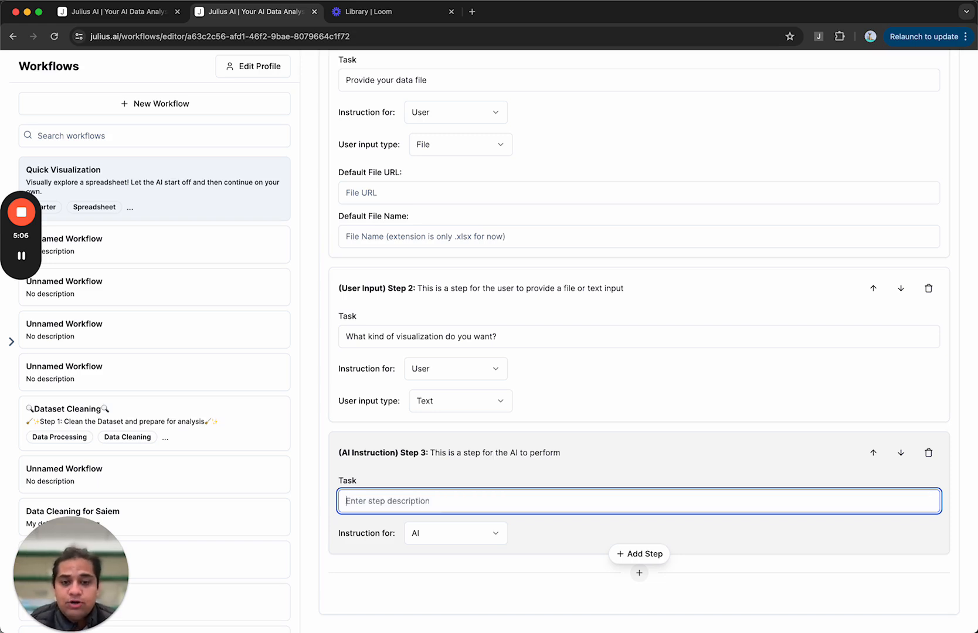
text(Ok load the data )
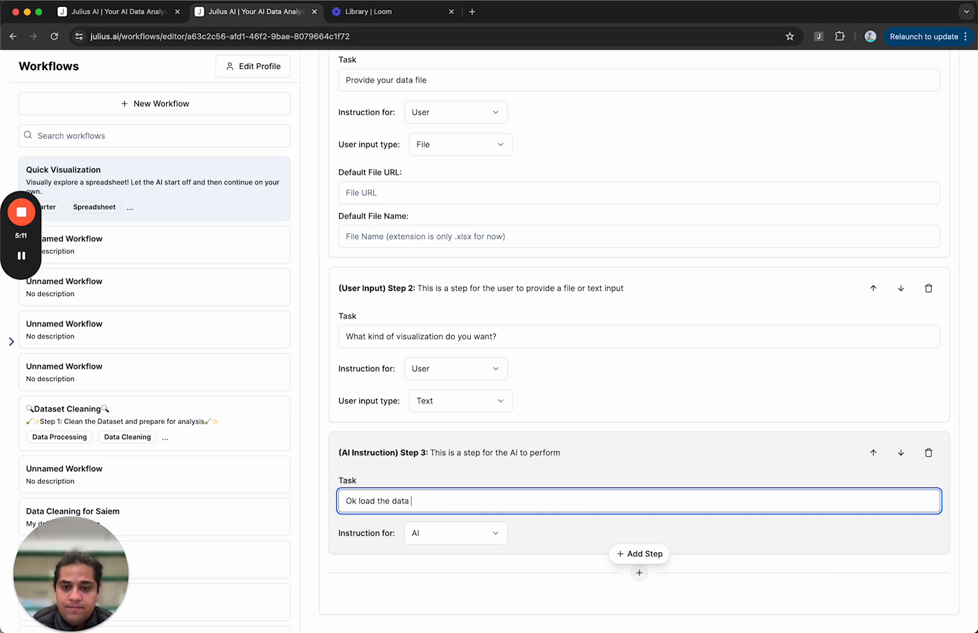
text(set nd)
key(BackSpace)
key(BackSpace)
text(and ten p)
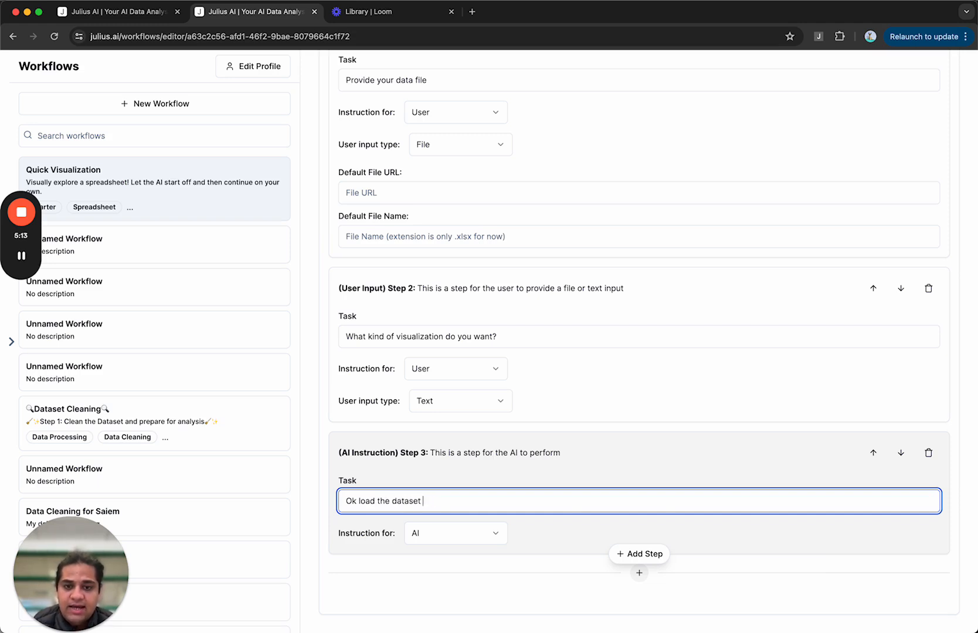
key(BackSpace)
key(BackSpace)
key(BackSpace)
key(BackSpace)
text(hen )
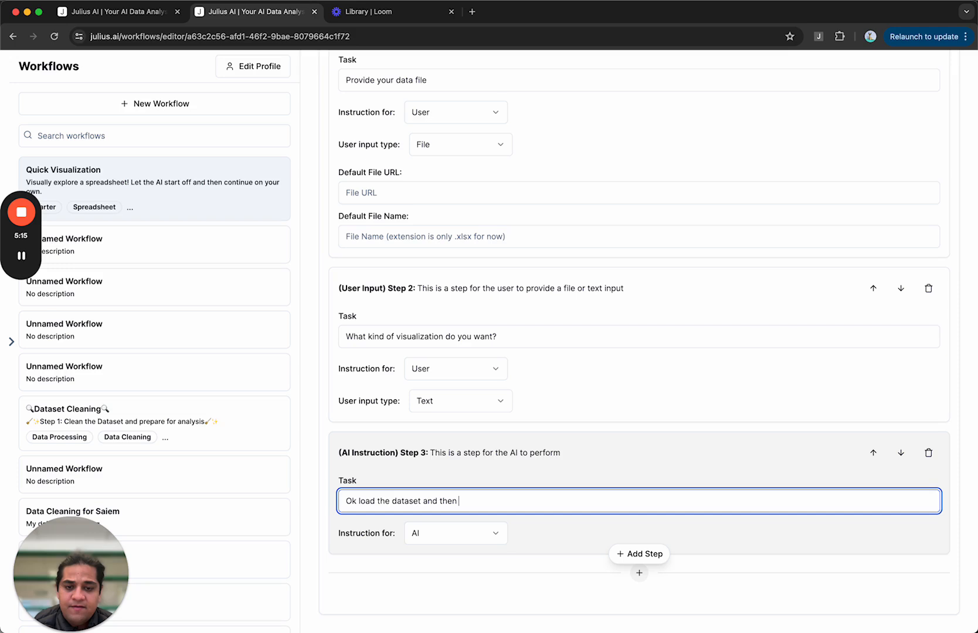
text(perfo)
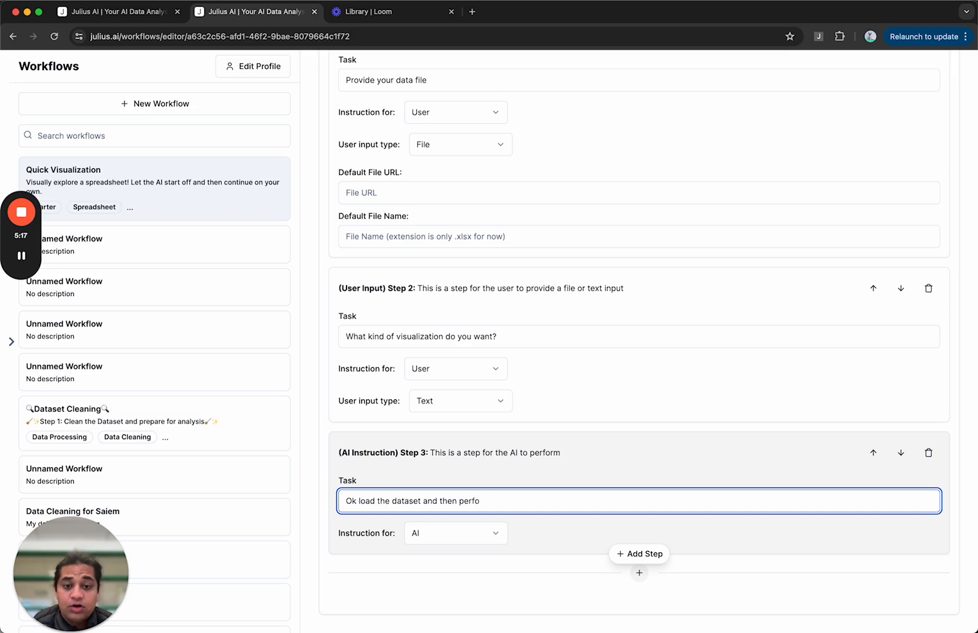
key(BackSpace)
key(BackSpace)
key(BackSpace)
key(BackSpace)
key(BackSpace)
text(create visau)
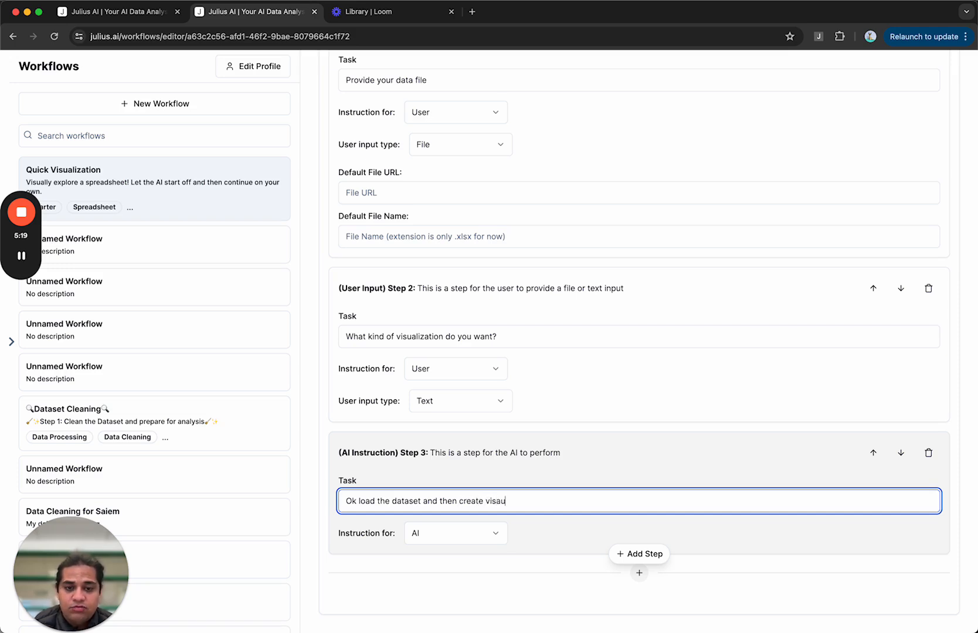
text(alization that the)
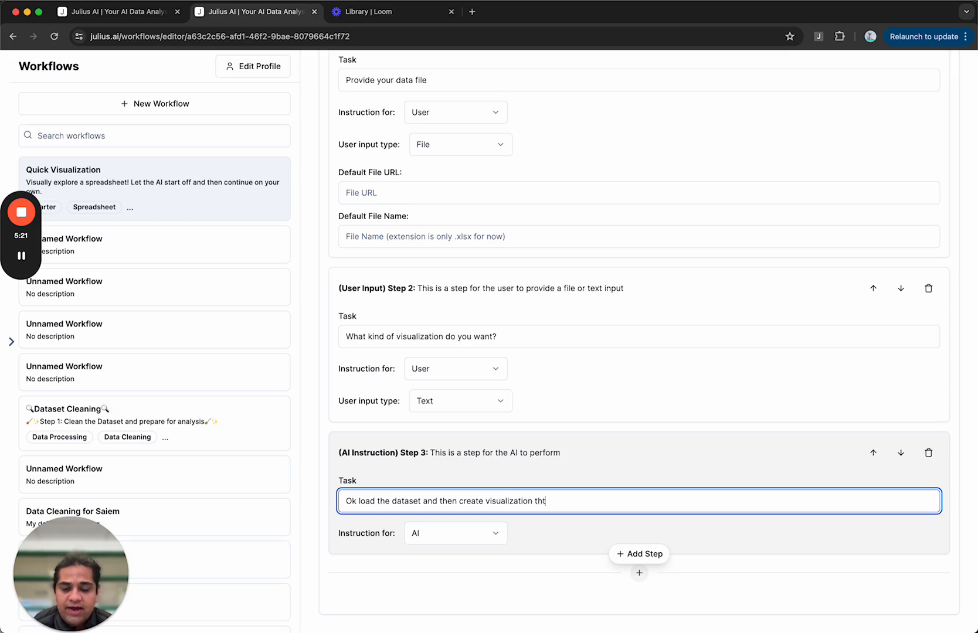
text( user told you)
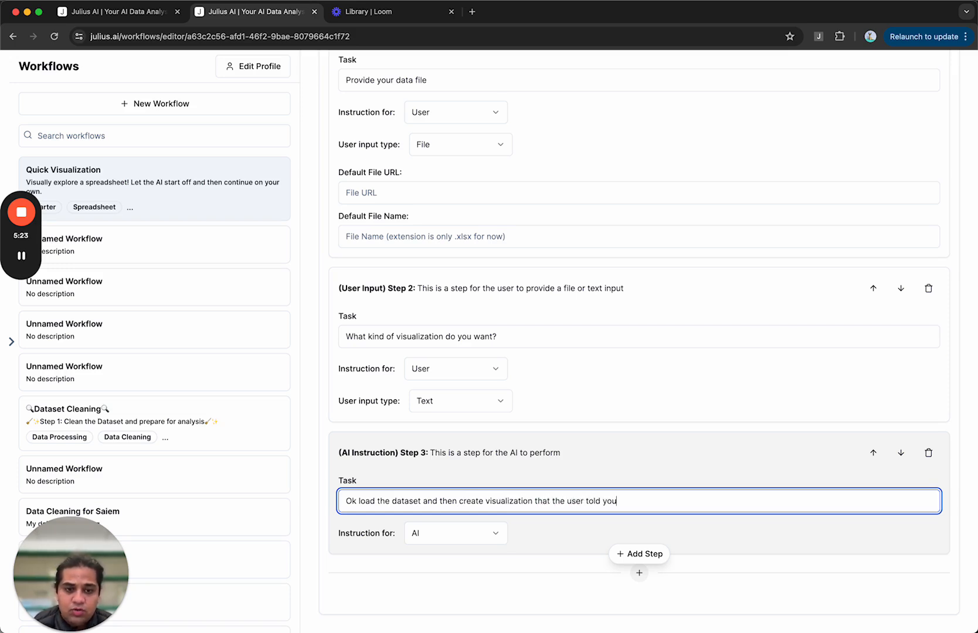
text( to do)
click(502, 475)
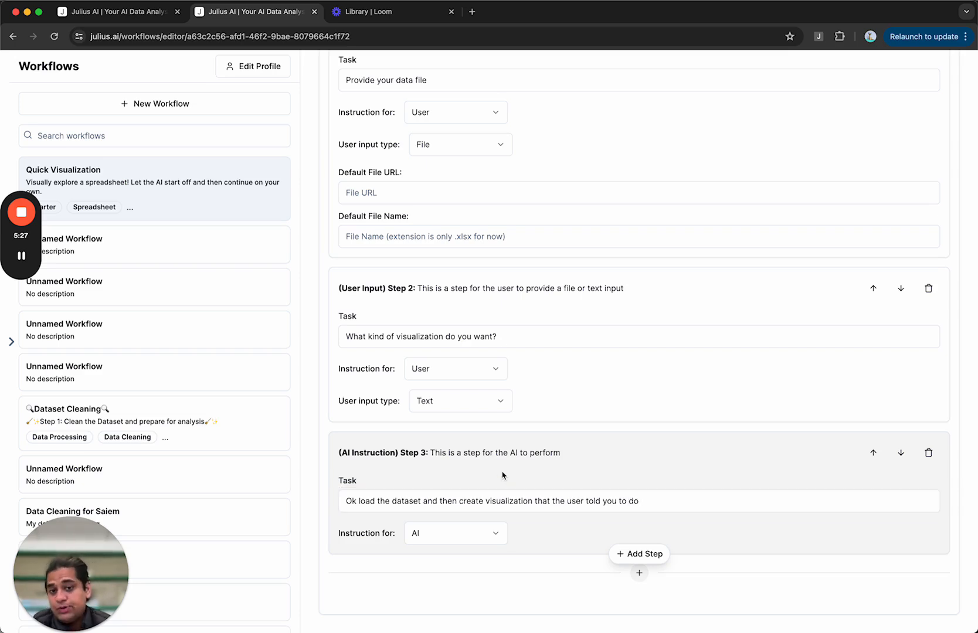
Try adding two blank AI instruction steps after step 3, and delete both of them
scroll(503, 475, up, 2)
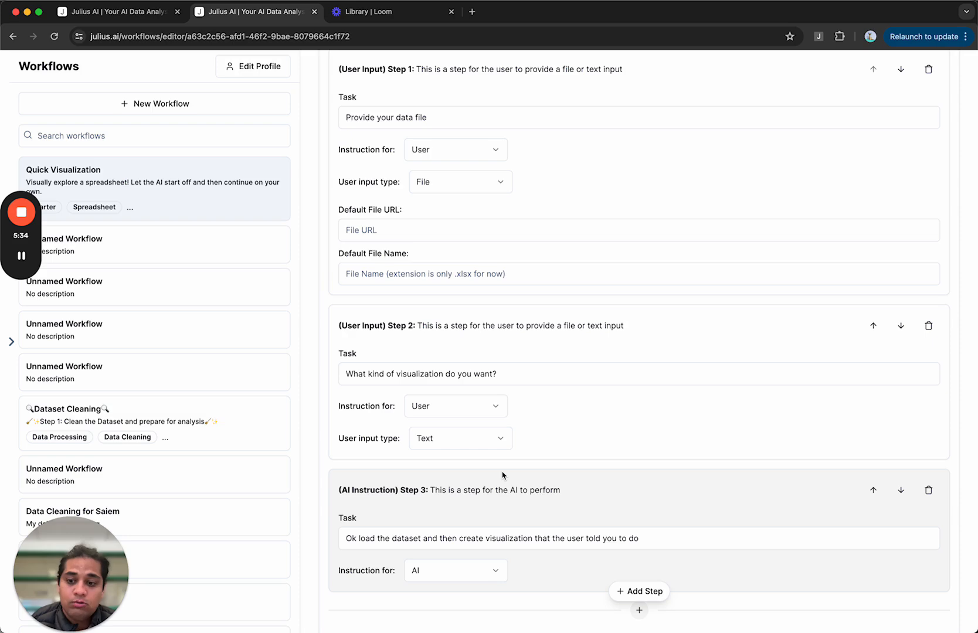
scroll(585, 334, down, 2)
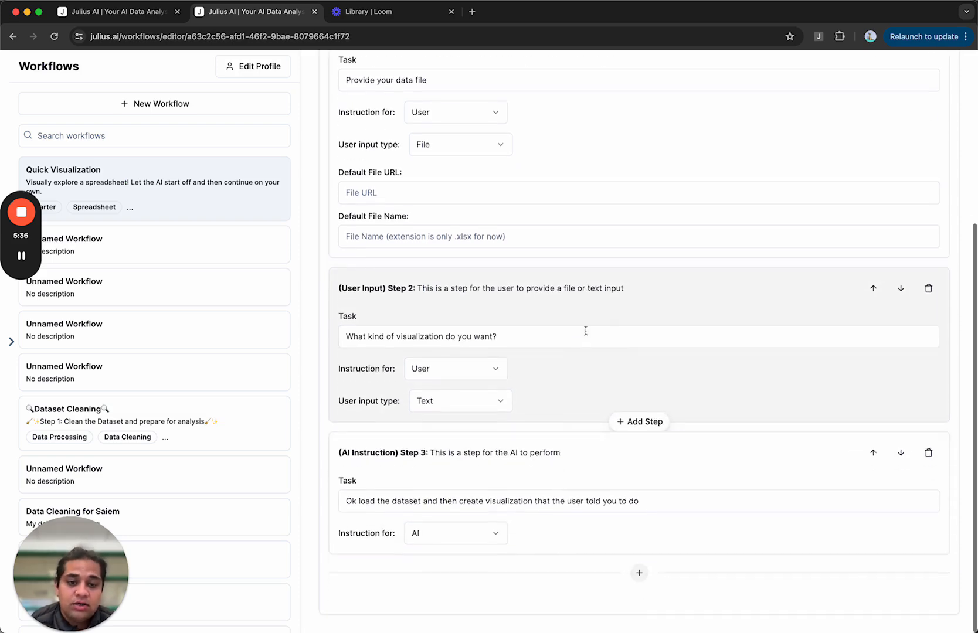
click(643, 556)
click(452, 501)
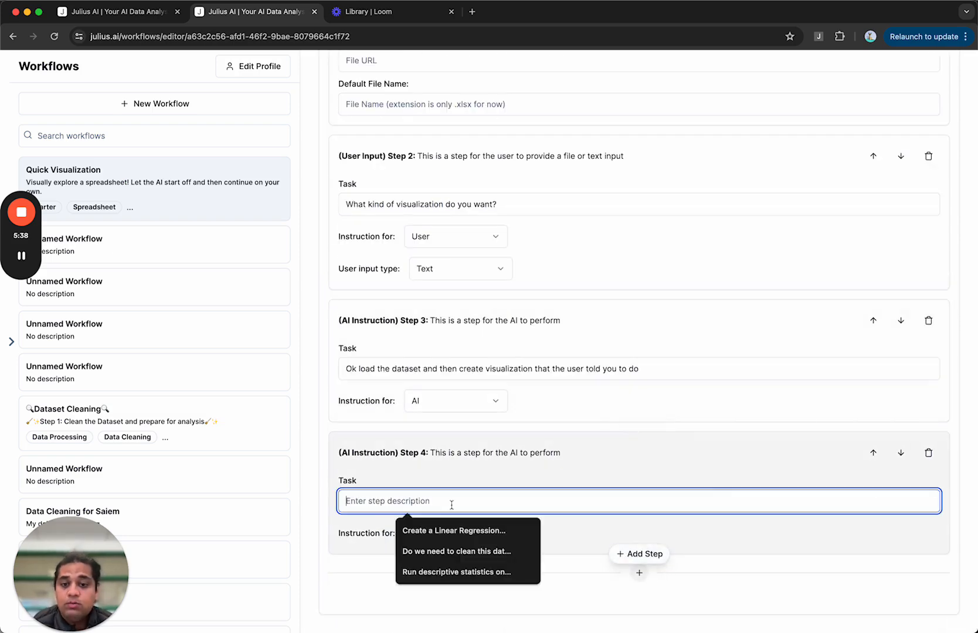
click(438, 477)
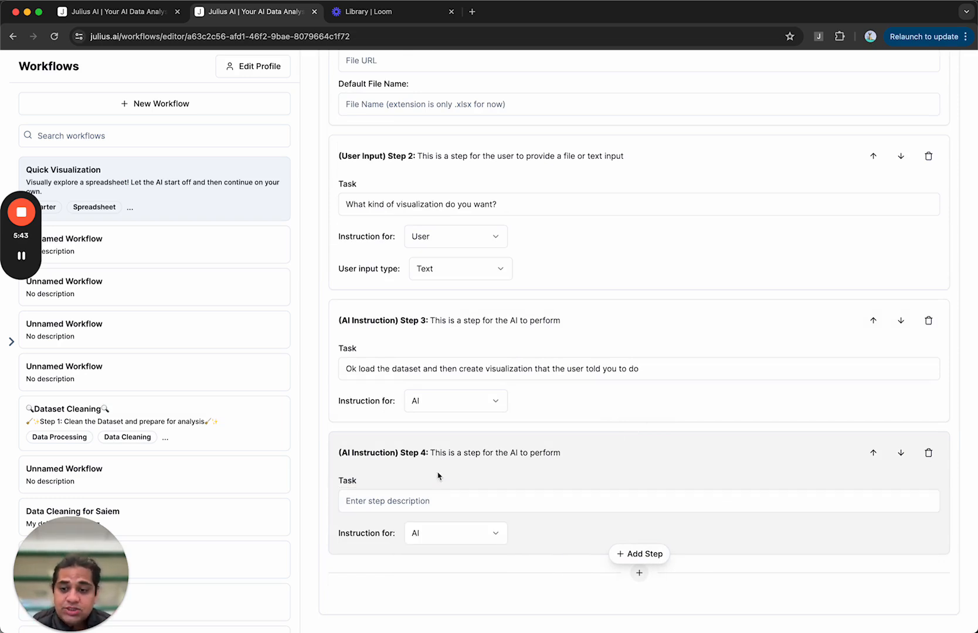
click(640, 572)
scroll(643, 574, down, 3)
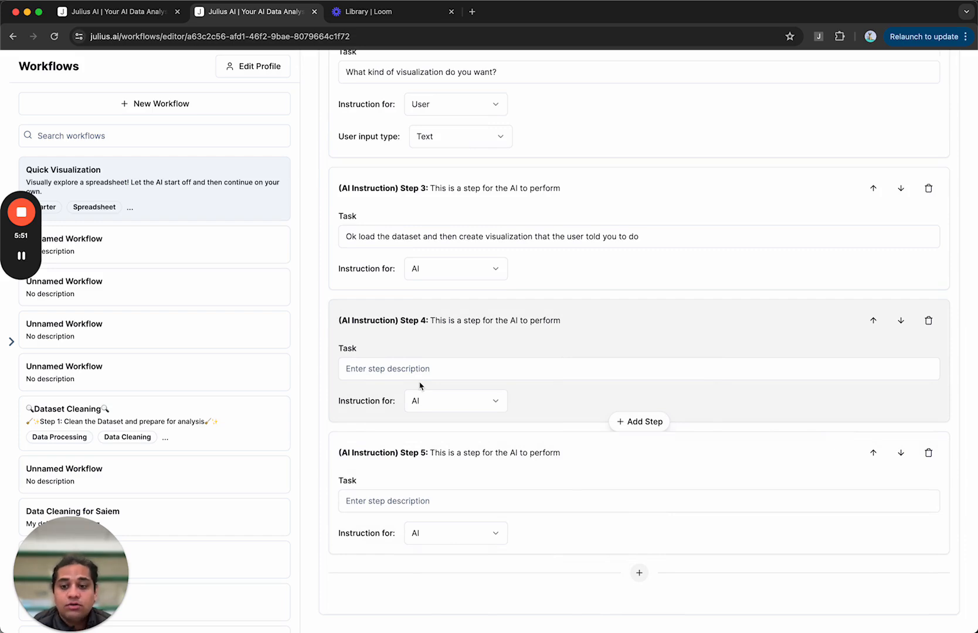
click(929, 322)
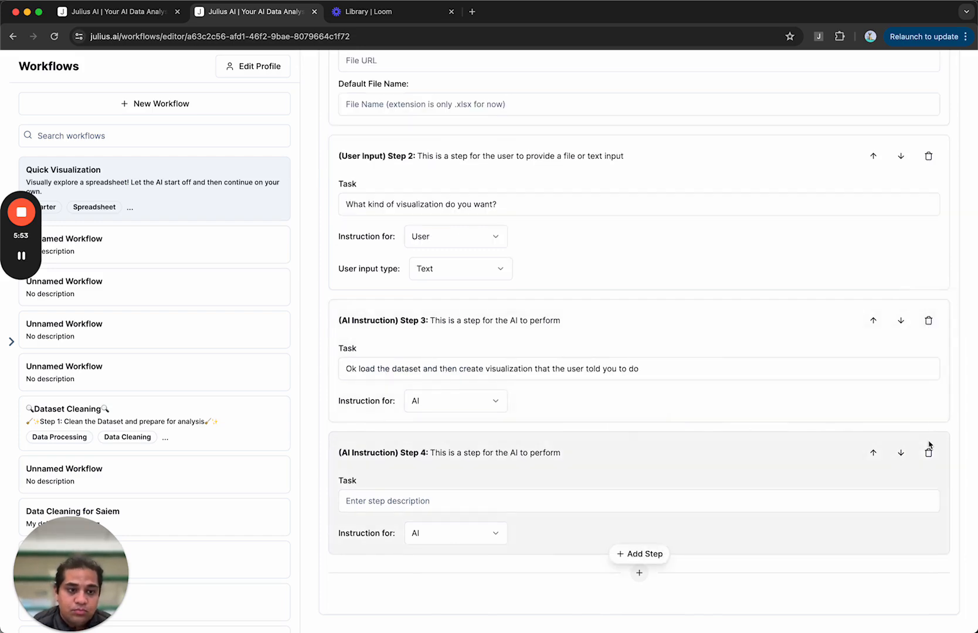
click(929, 452)
Run the customized Quick Visualization workflow with the default option, and compare its planned steps with the editor
scroll(801, 298, up, 5)
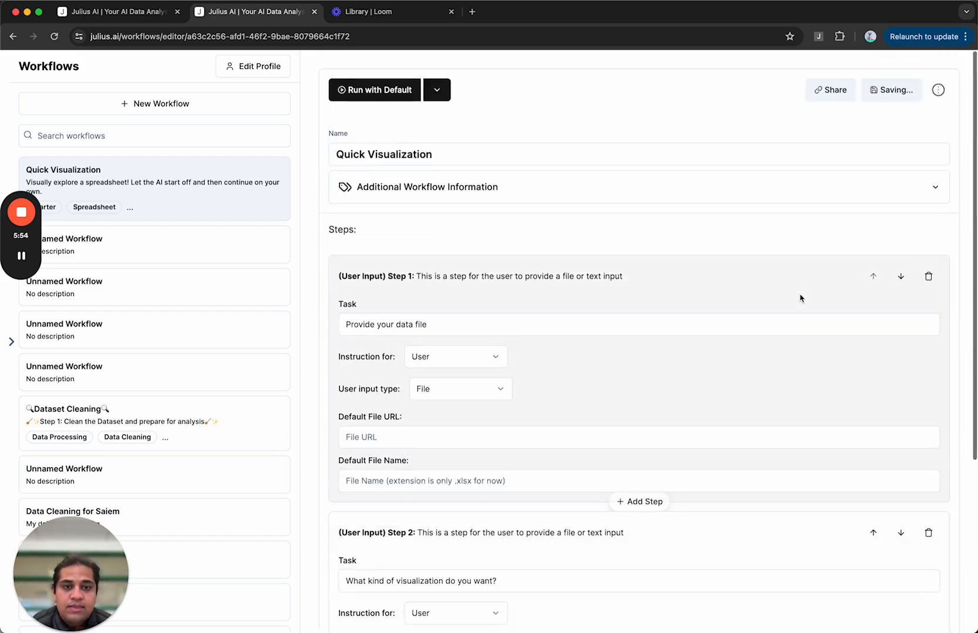
click(381, 92)
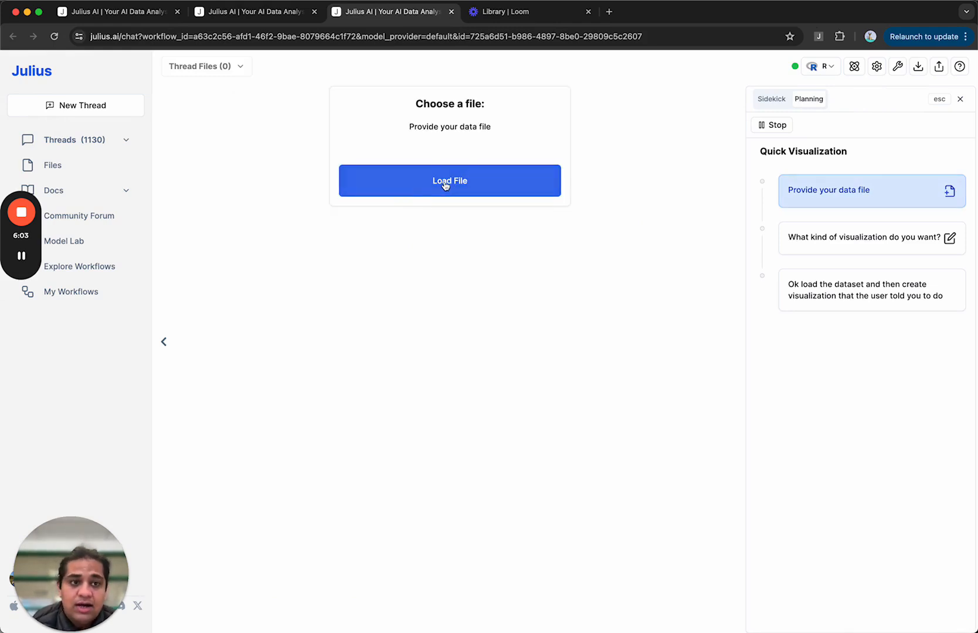
click(275, 13)
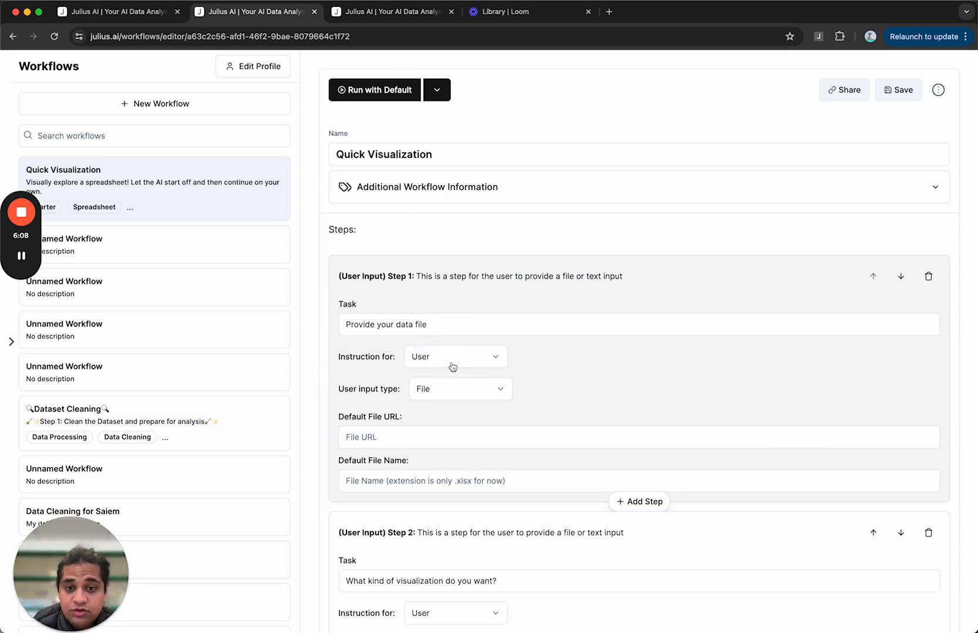
click(380, 18)
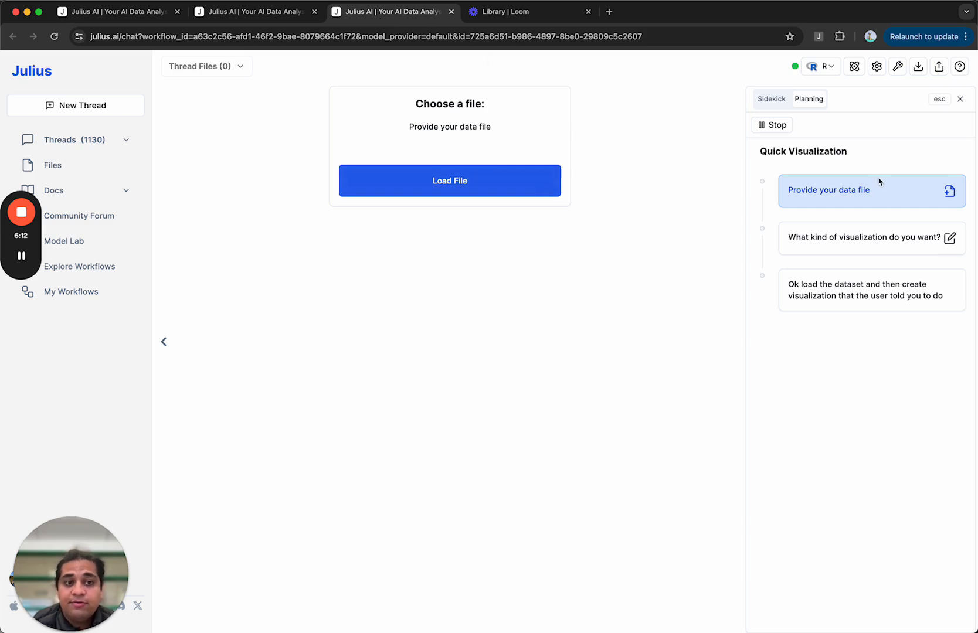
Upload 2011_US_Agricultural_exports.csv from the datasets folder as the workflow's data file
click(530, 187)
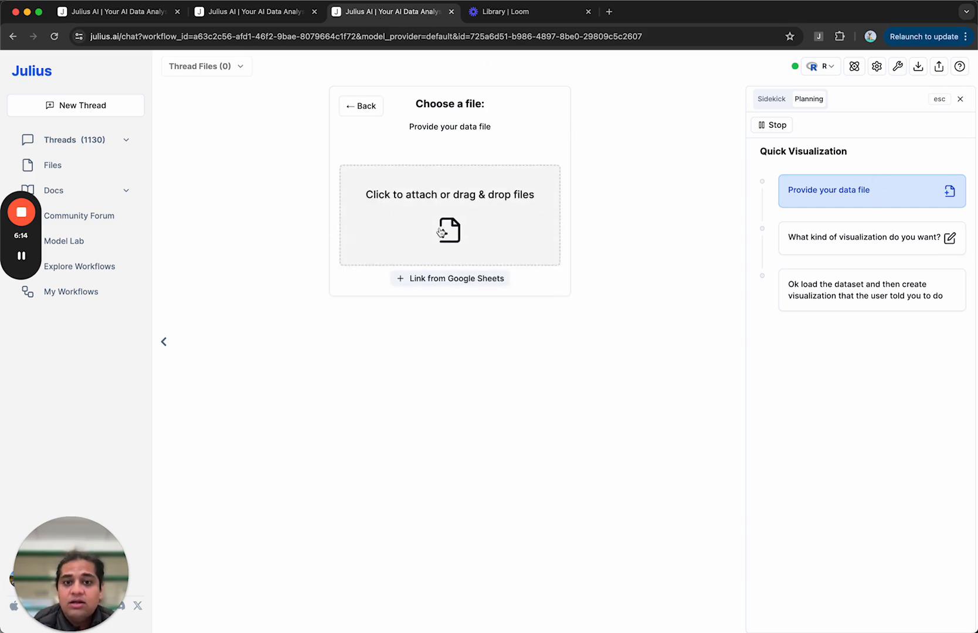
click(441, 232)
click(546, 115)
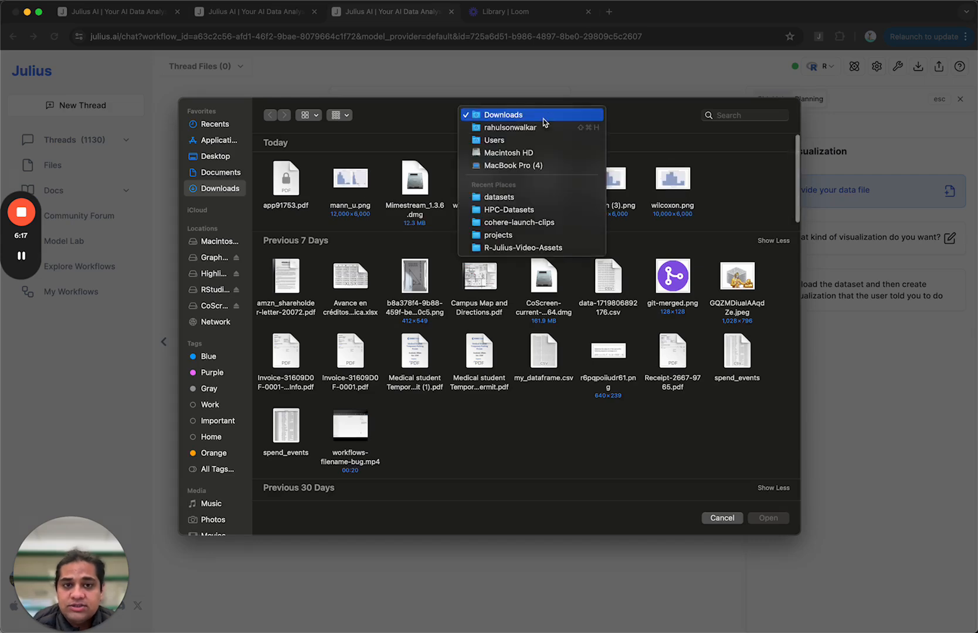
click(518, 201)
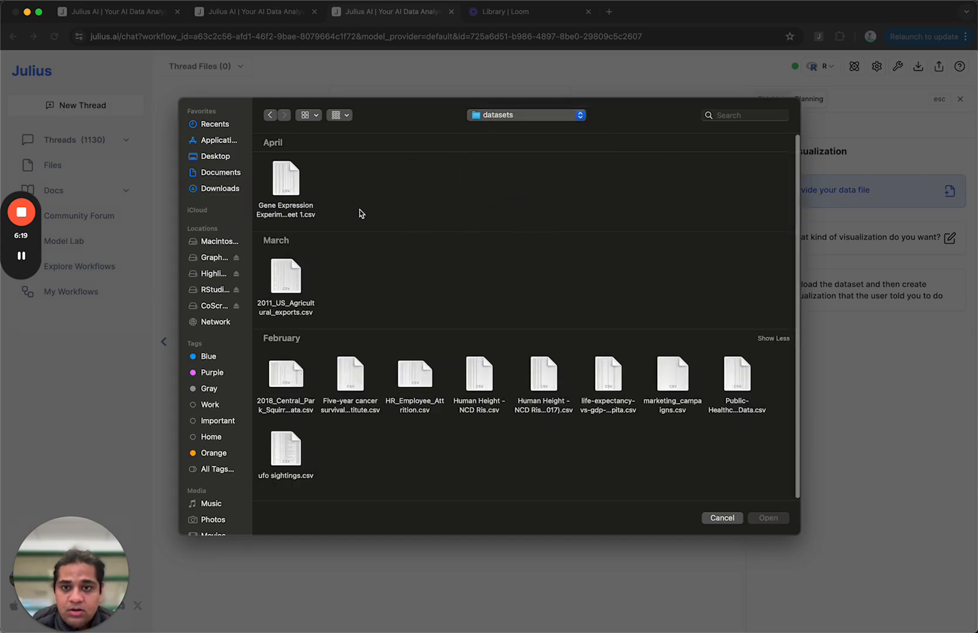
scroll(339, 385, down, 1)
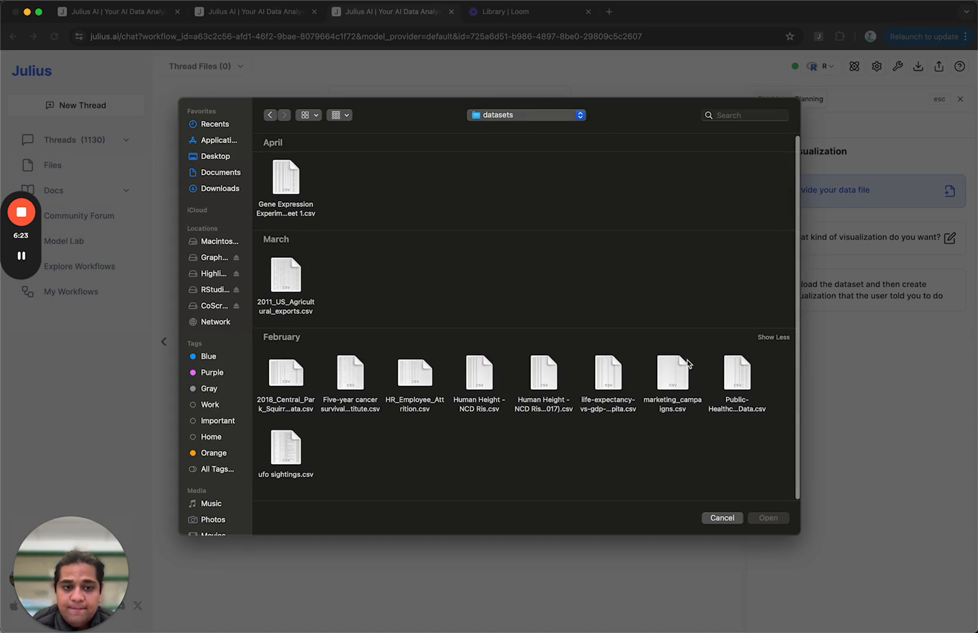
click(284, 288)
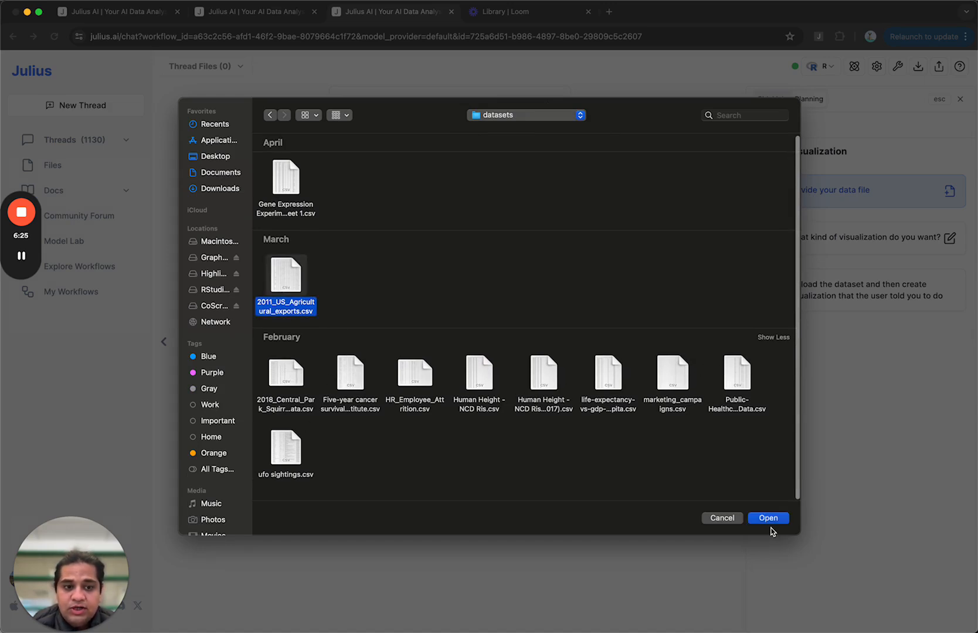
click(769, 519)
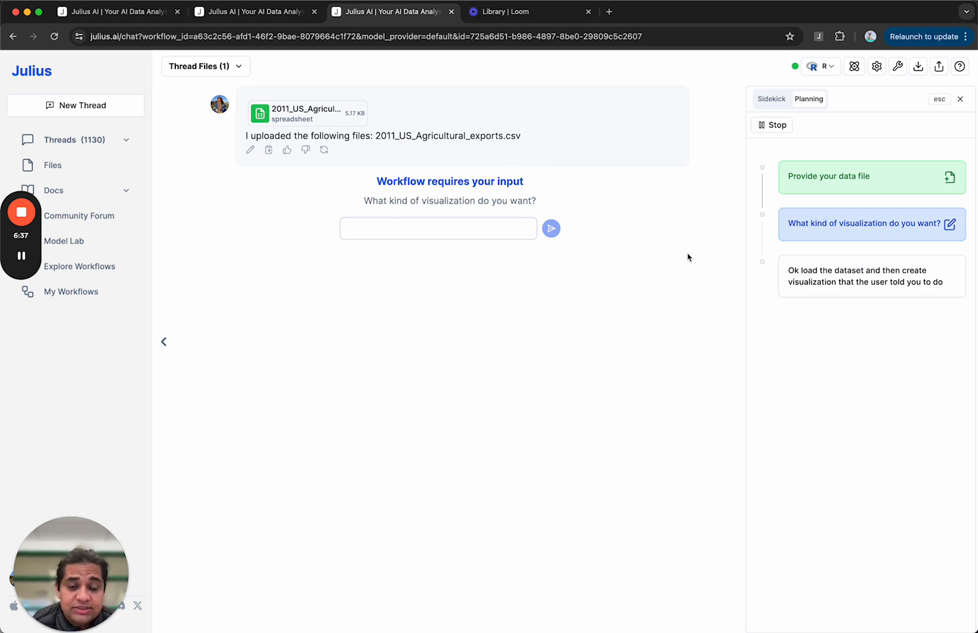
Answer the workflow's visualization question with "Beef exports by state for top 5 states", and review the generated code and chart
click(405, 221)
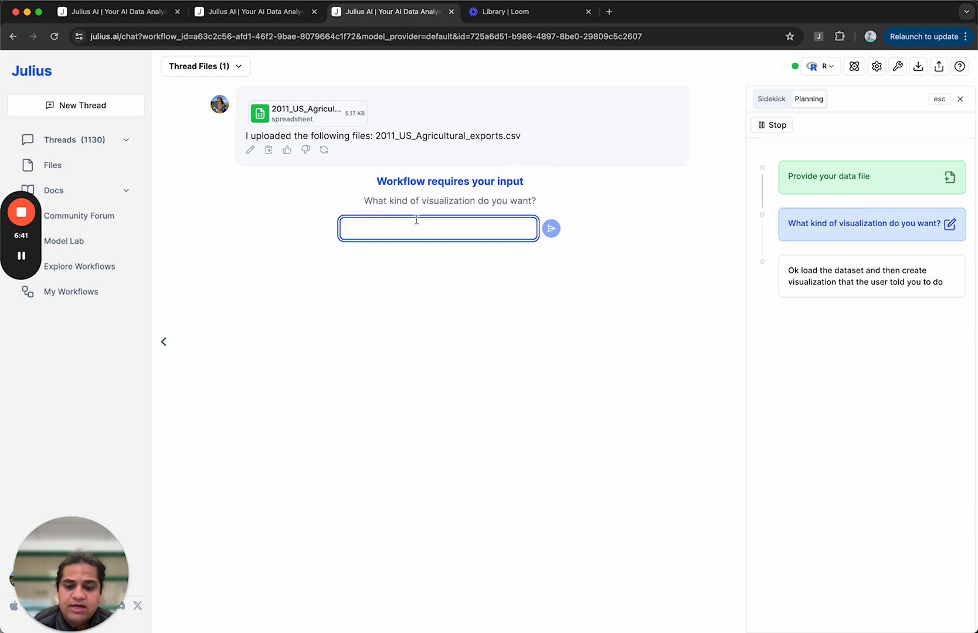
text(Agric)
key(BackSpace)
key(BackSpace)
key(BackSpace)
key(BackSpace)
key(BackSpace)
text(Beef )
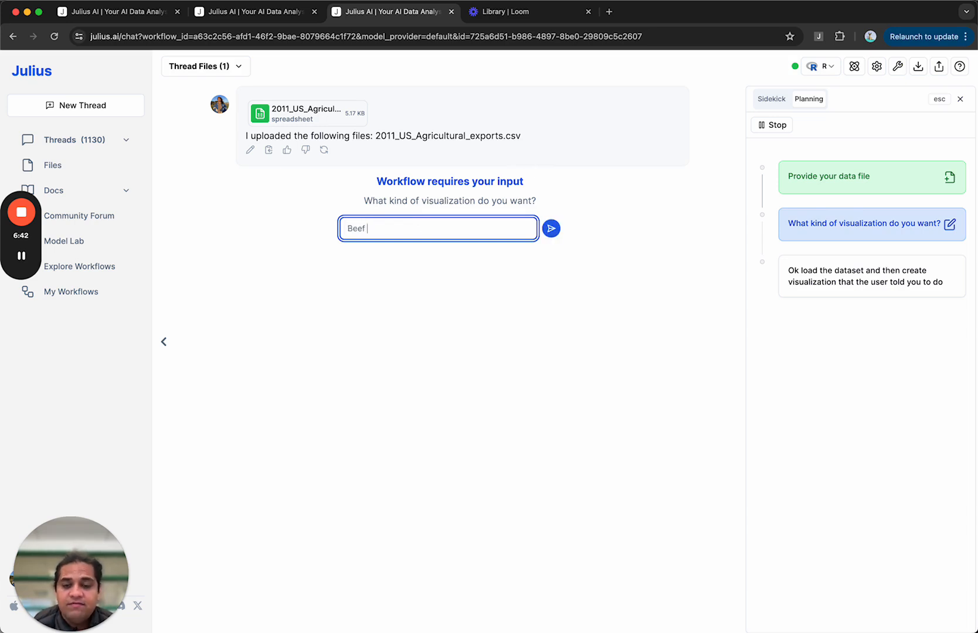
text(exports by stage)
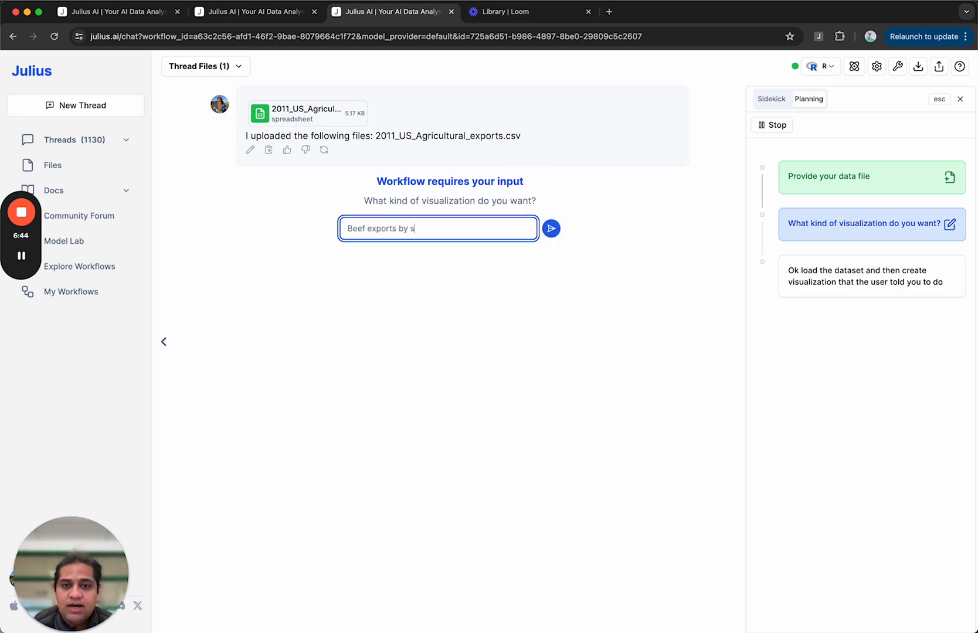
key(BackSpace)
key(BackSpace)
text(te for t)
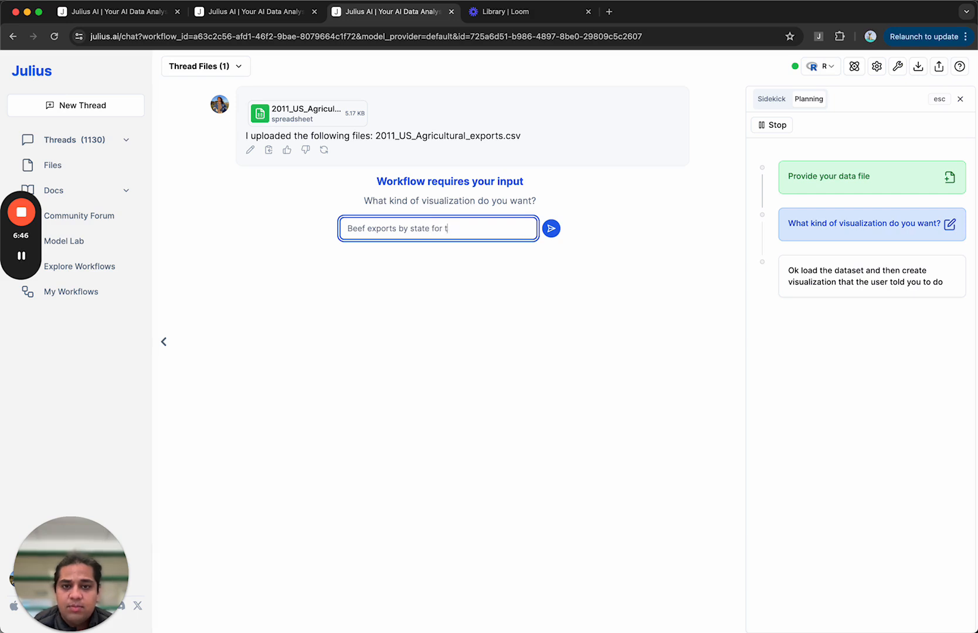
text(op 5 states)
key(Return)
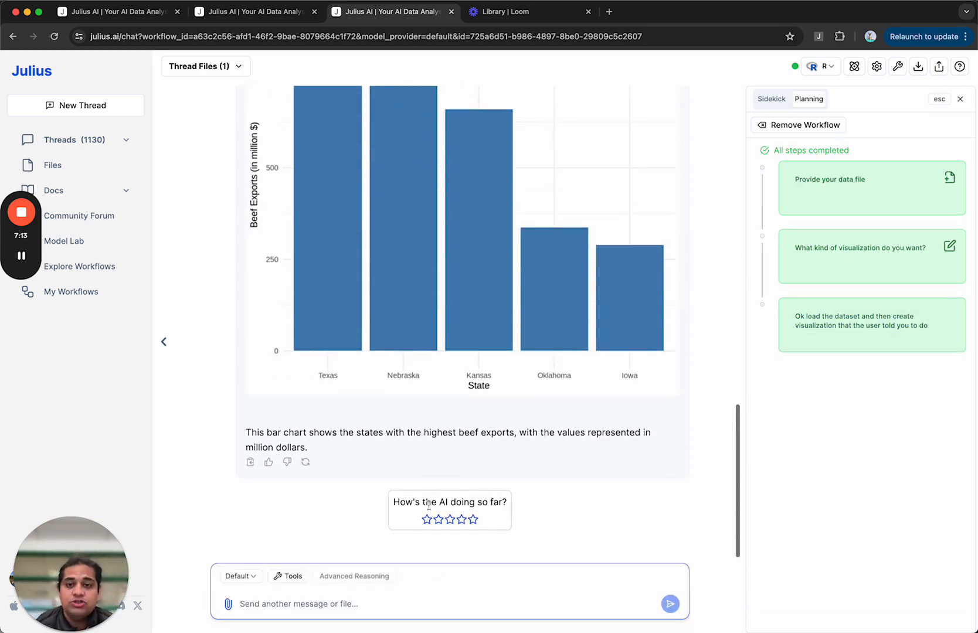
scroll(429, 505, up, 3)
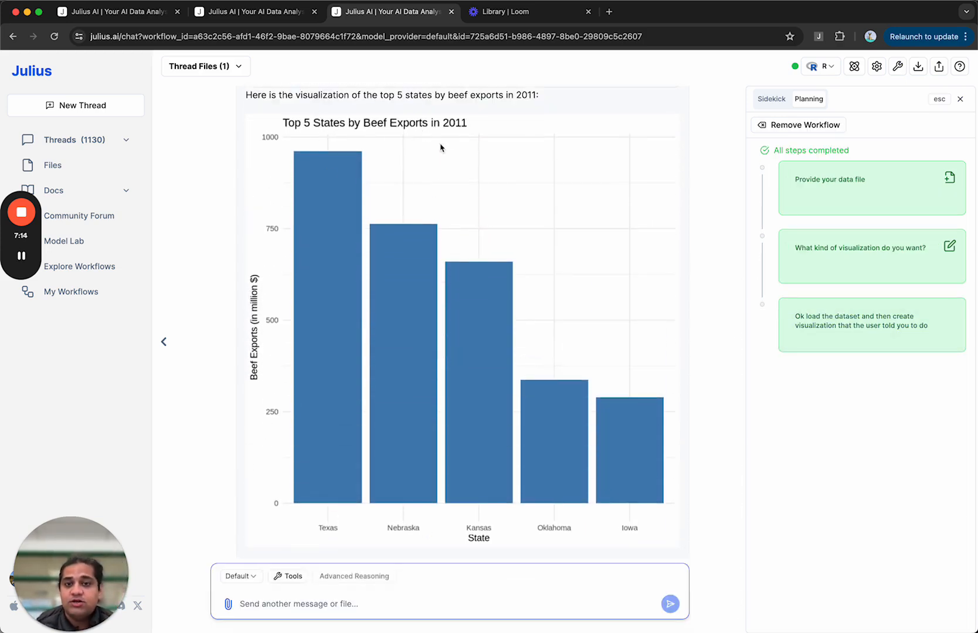
scroll(457, 165, up, 10)
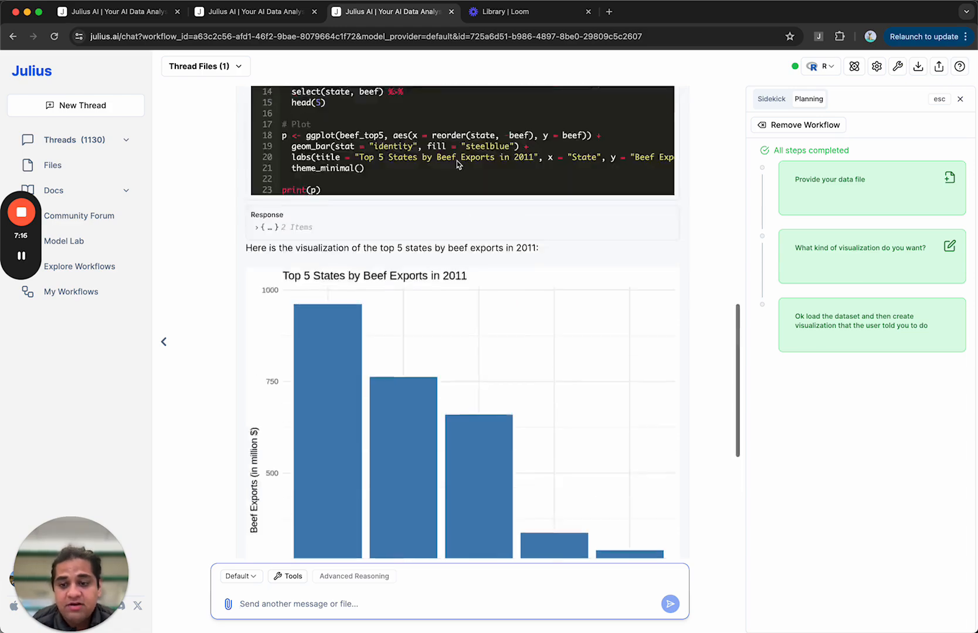
scroll(424, 322, down, 3)
scroll(424, 321, down, 10)
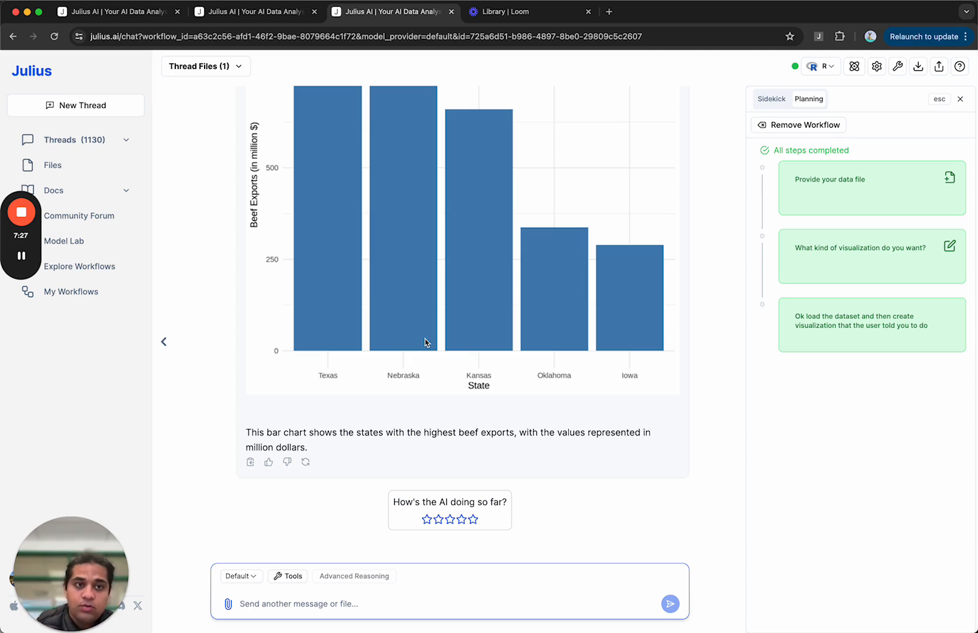
Return to the Quick Visualization workflow editor and start publishing the workflow on Explore
click(249, 12)
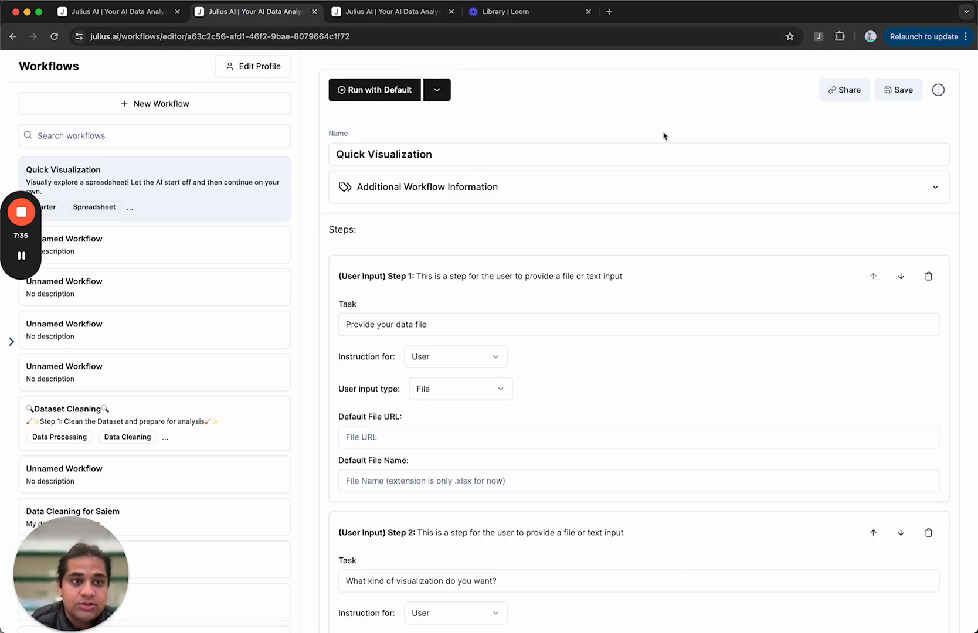
click(844, 93)
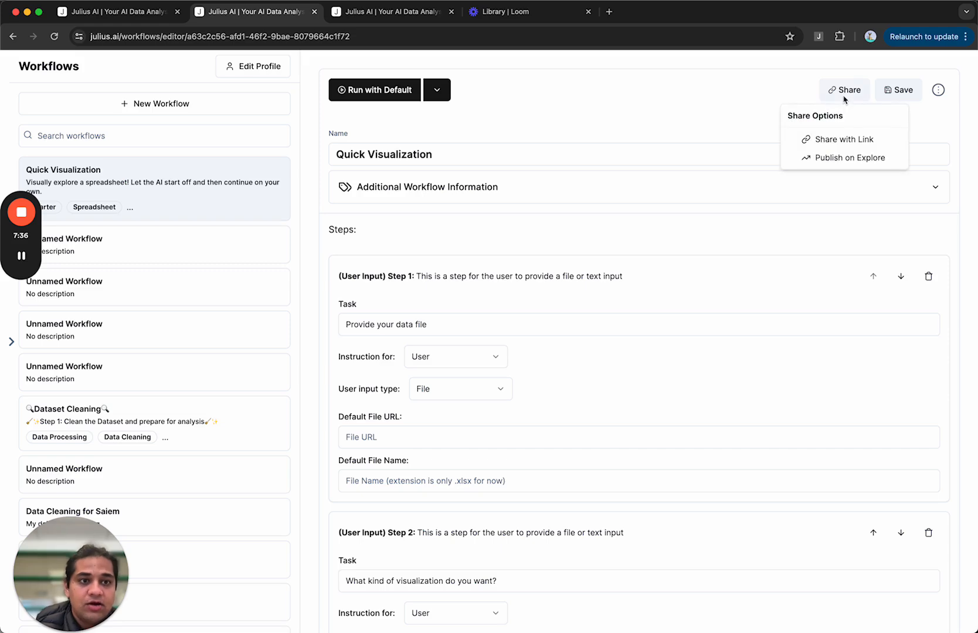
click(849, 158)
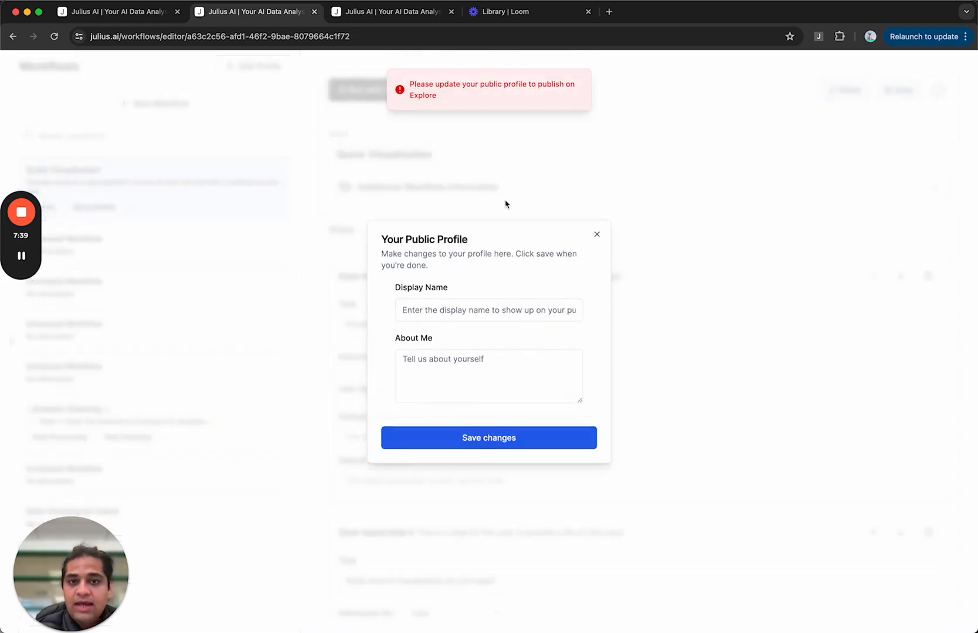
Fill in the public profile with the author's display name and the description "I like to automate my tasks with Julius!", and save it
click(448, 310)
text(Rahul Sonwalkar)
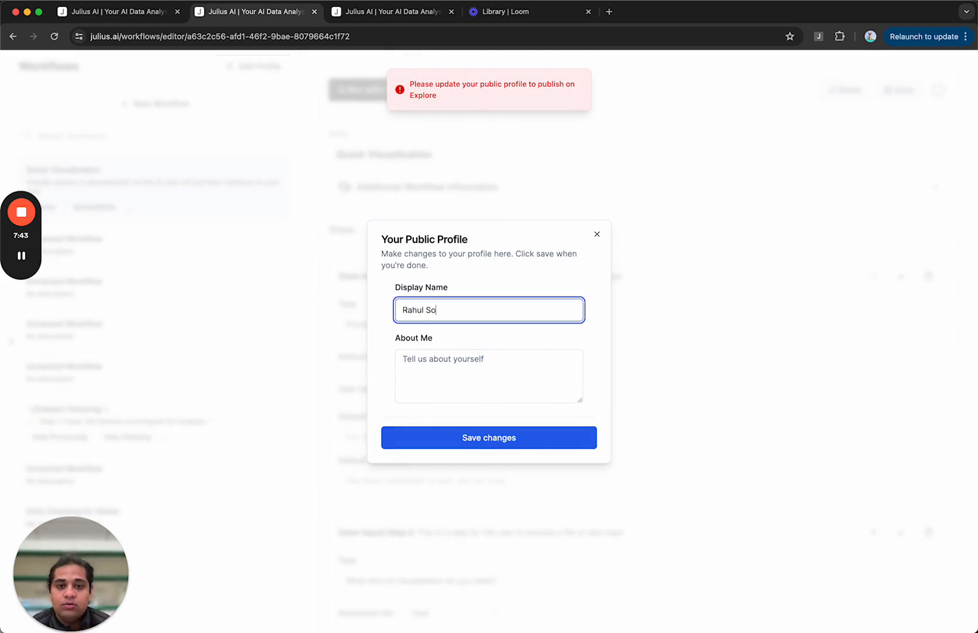
click(437, 356)
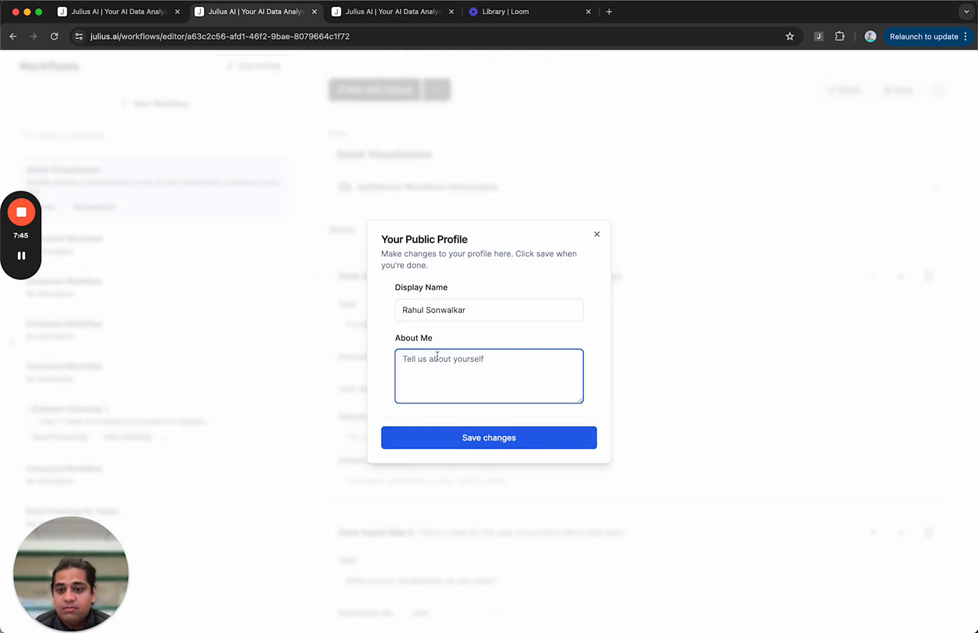
text(I like to automate my tasks)
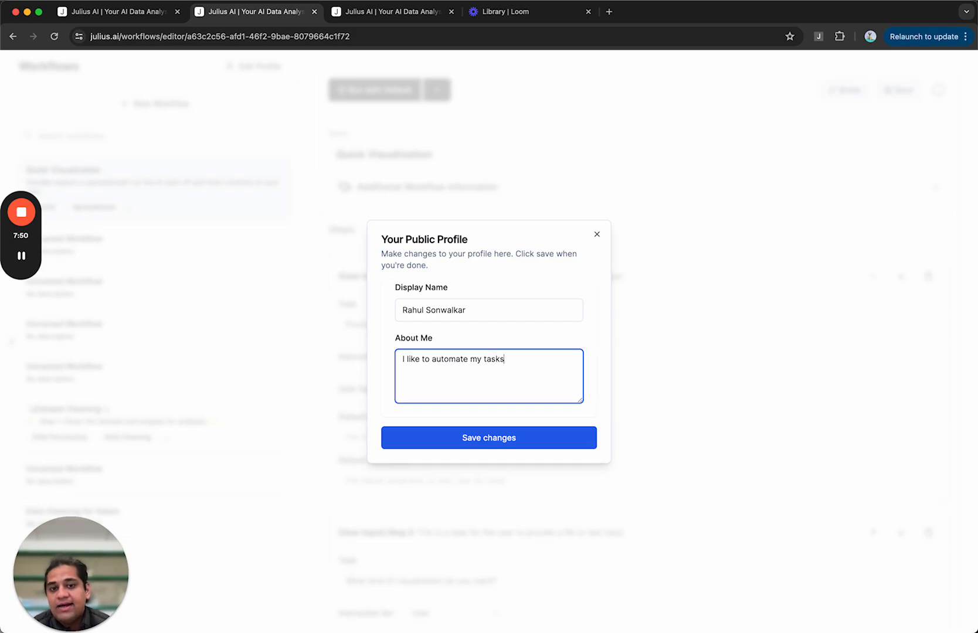
text( with Julius!)
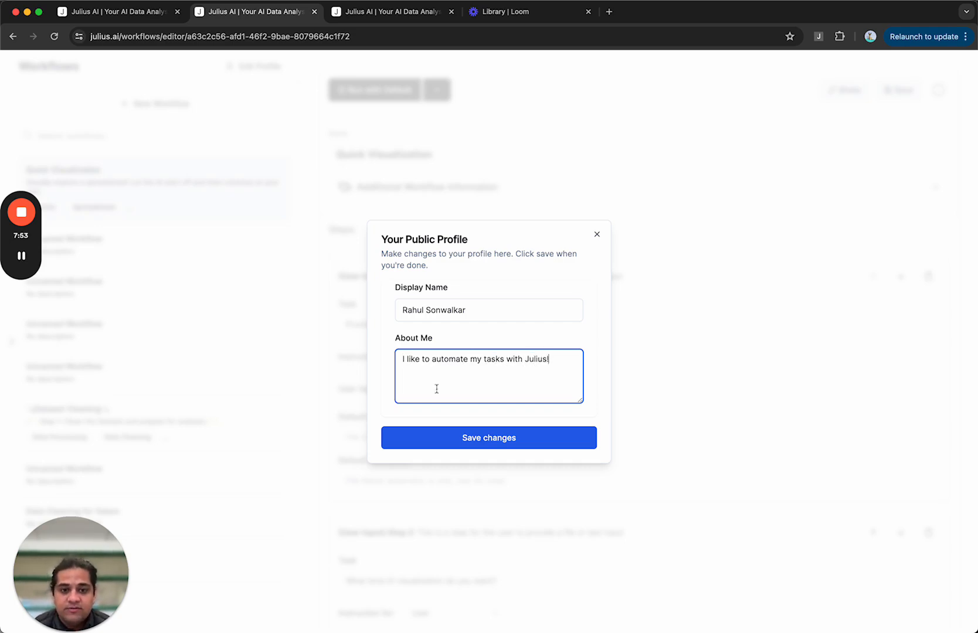
click(462, 438)
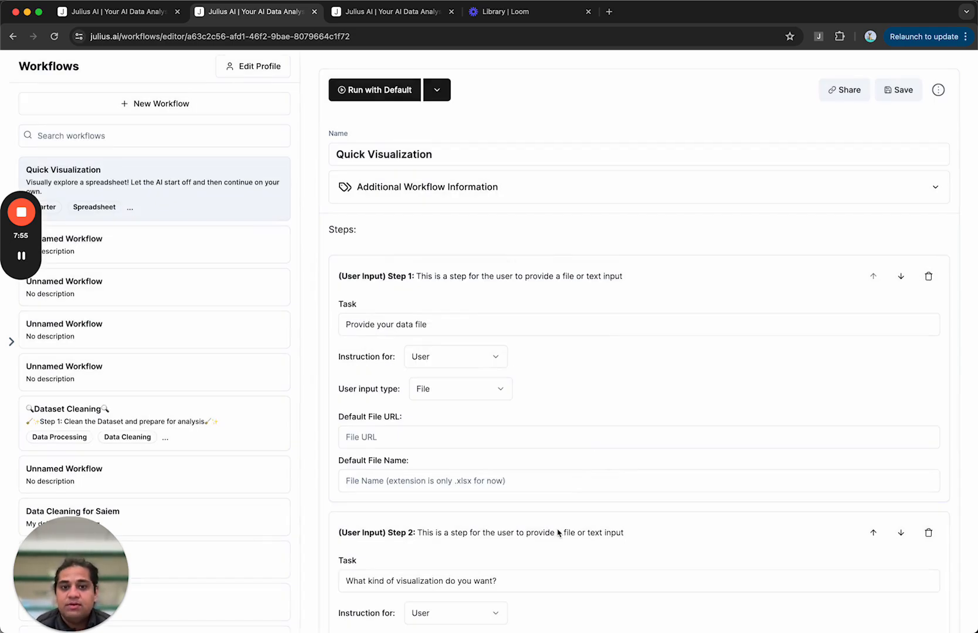